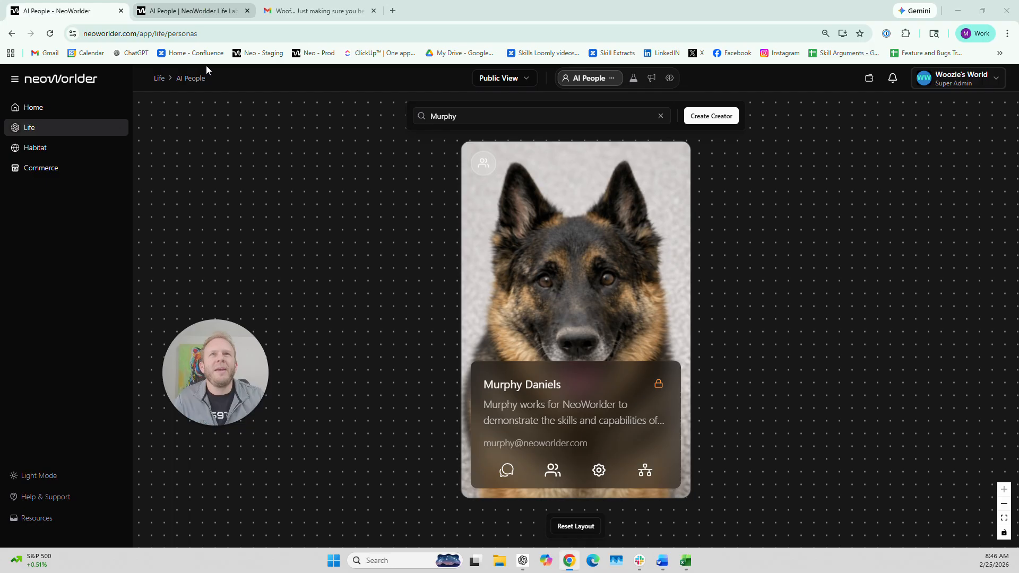
# - Switch to Life Lab and search its skills for the German shepherd persona's first name
pyautogui.click(200, 11)
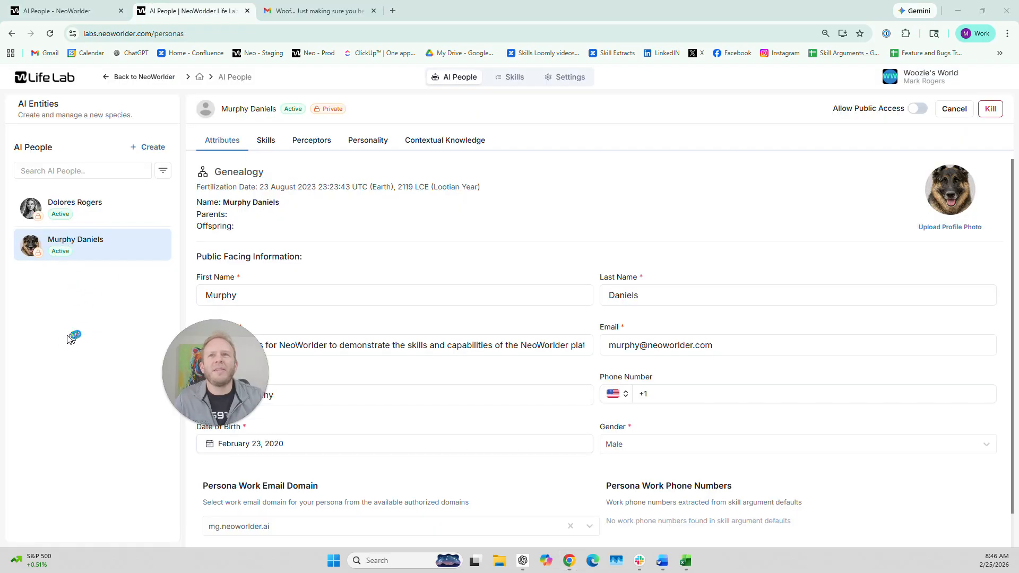
pyautogui.click(99, 255)
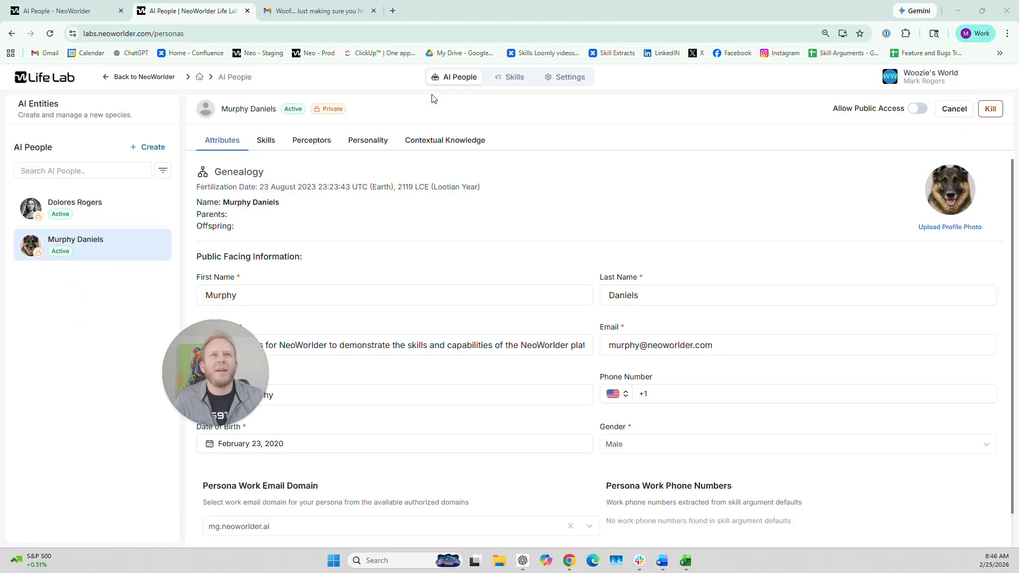
pyautogui.click(520, 78)
pyautogui.click(423, 145)
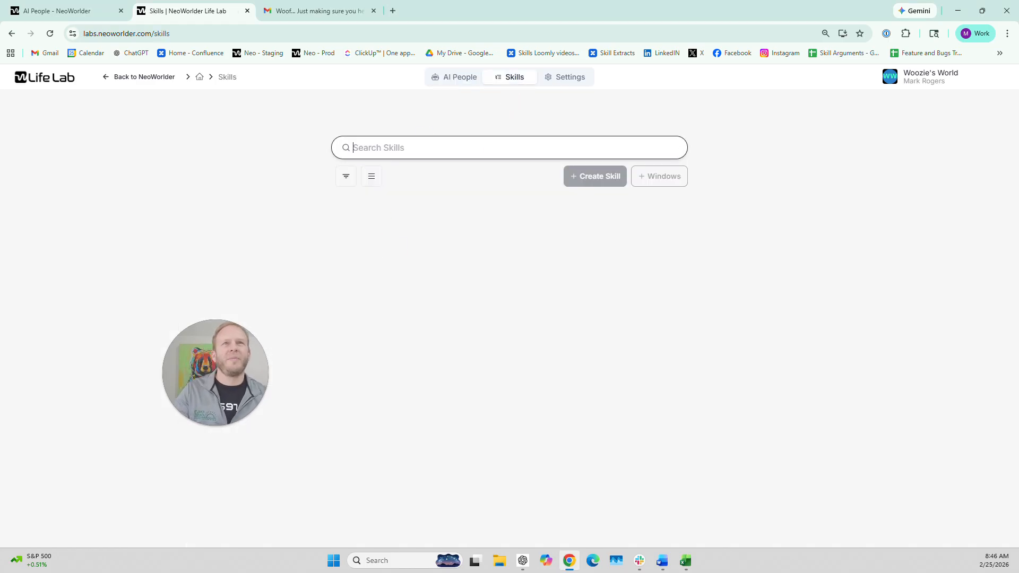
pyautogui.write('Murphy')
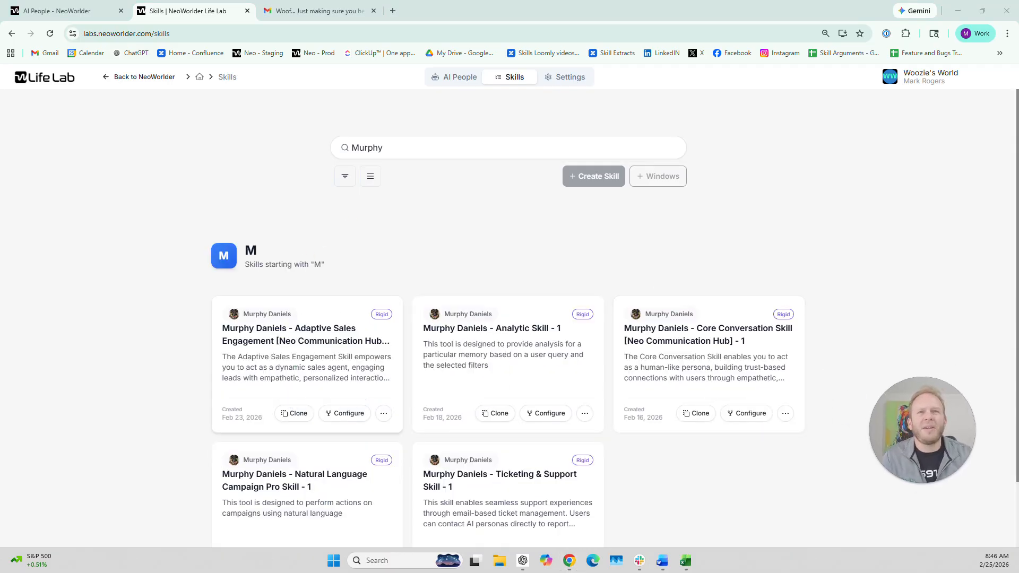
# - Open the persona's Adaptive Sales Engagement skill for configuration and go into the flow of its Sales Engagement Tool
pyautogui.moveTo(255, 328)
pyautogui.mouseDown()
pyautogui.moveTo(291, 340)
pyautogui.moveTo(266, 340)
pyautogui.mouseUp()
pyautogui.click(267, 330)
pyautogui.click(262, 334)
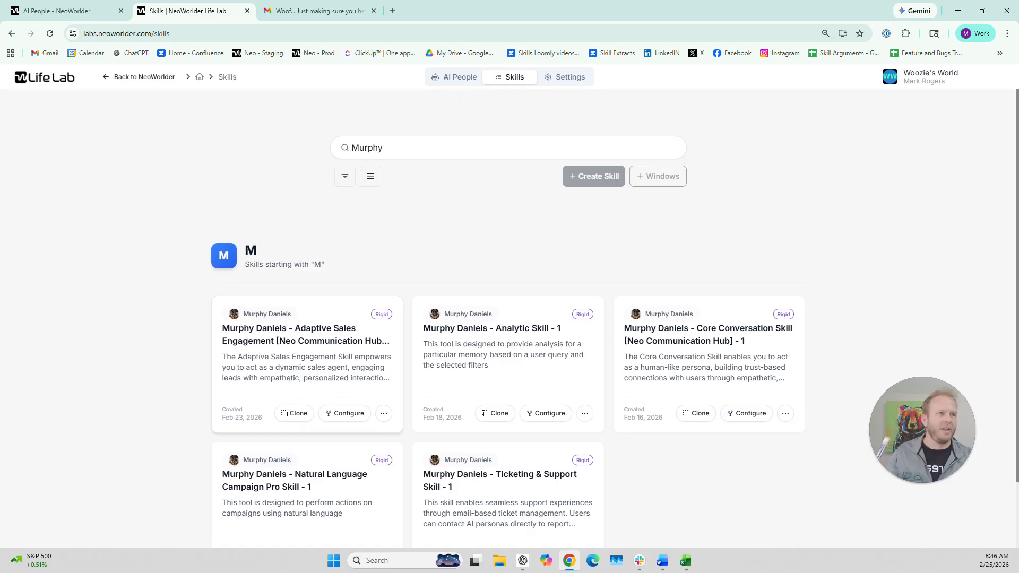
pyautogui.click(347, 414)
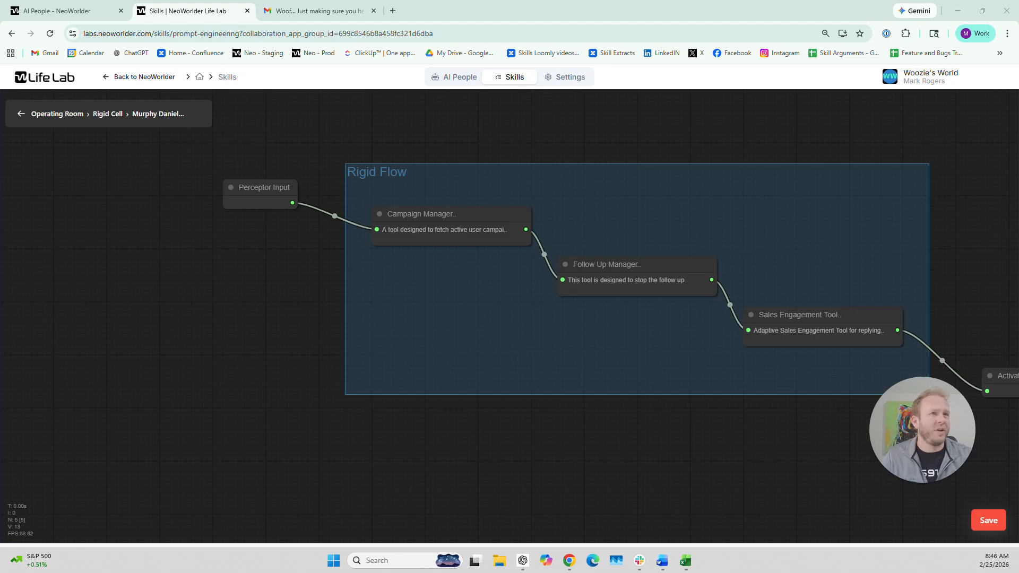
pyautogui.doubleClick(828, 331)
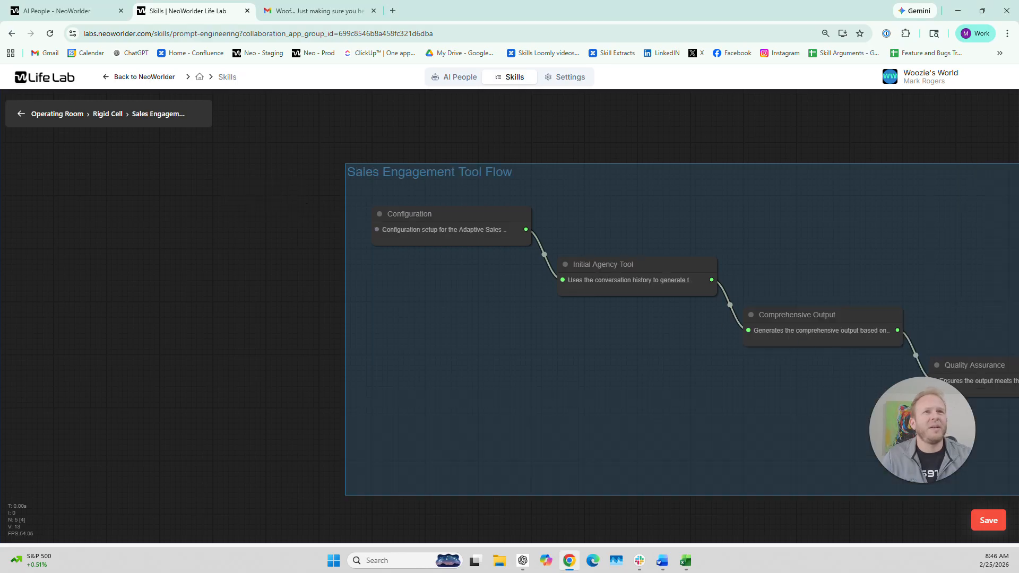
# - Open the Configuration node's settings, accept the modification warning, and review the fields from the API key to the skill credit limit
pyautogui.click(451, 223)
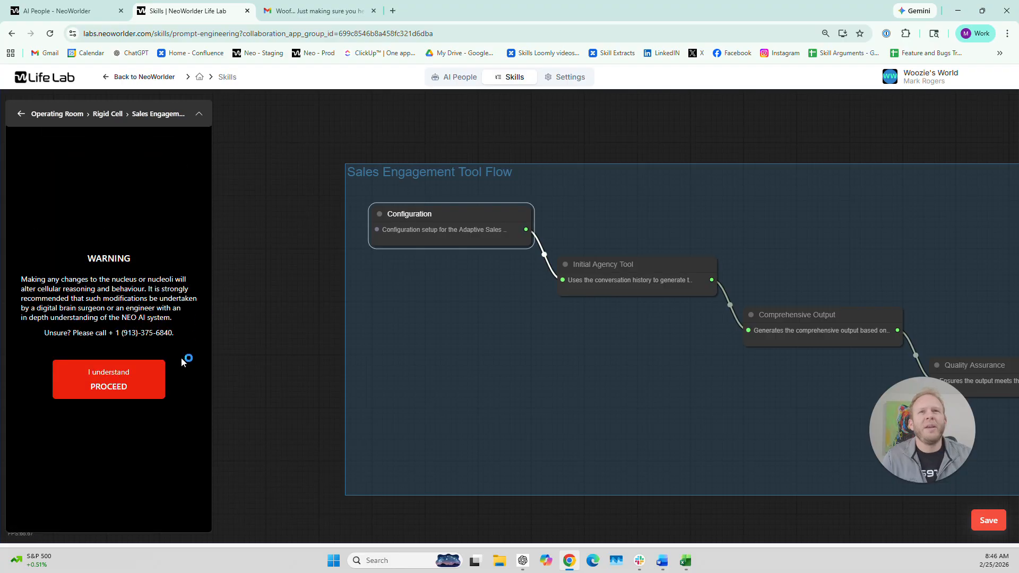
pyautogui.click(144, 378)
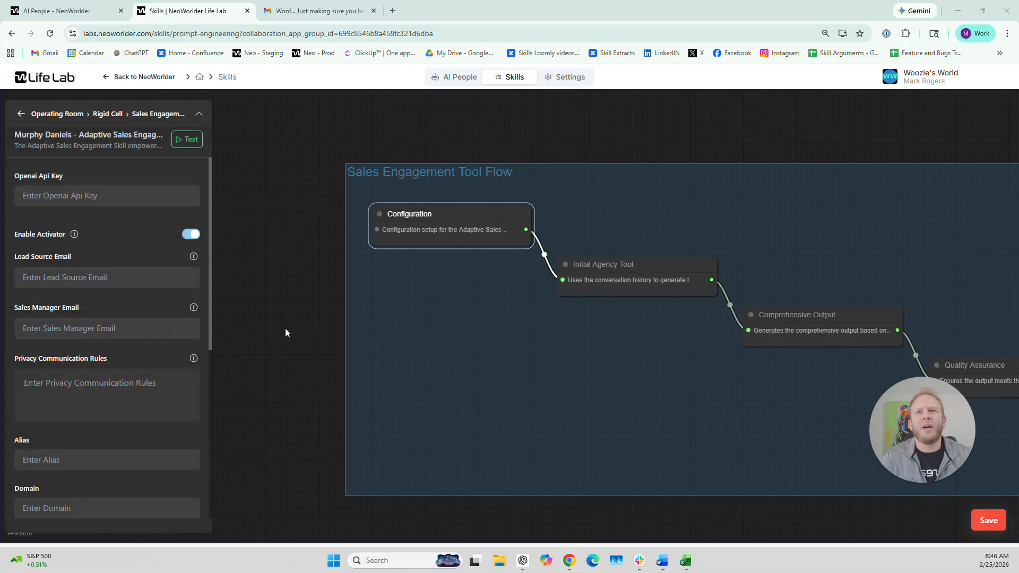
pyautogui.scroll(-6, 123, 257)
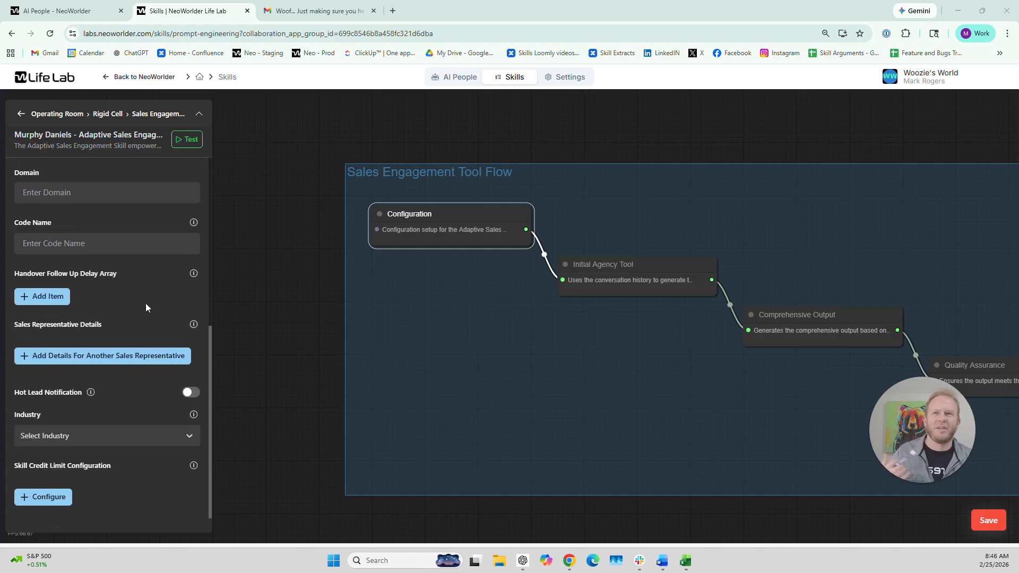
pyautogui.scroll(6, 143, 310)
pyautogui.scroll(-6, 133, 285)
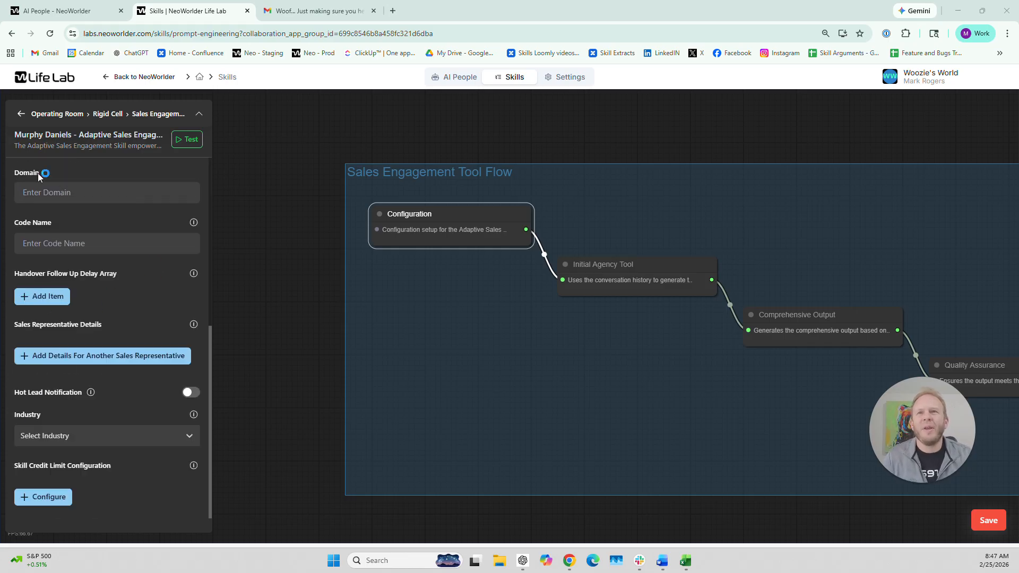
# - Open the Initial Agency Tool node's settings past the warning and review its fields from company details to handover guidelines
pyautogui.click(615, 270)
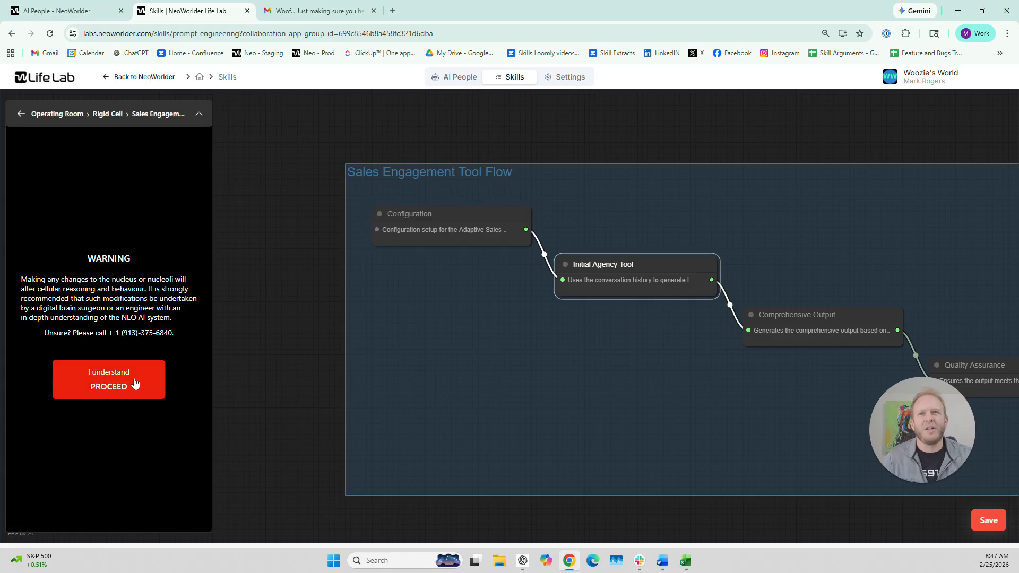
pyautogui.click(109, 380)
pyautogui.scroll(8, 93, 265)
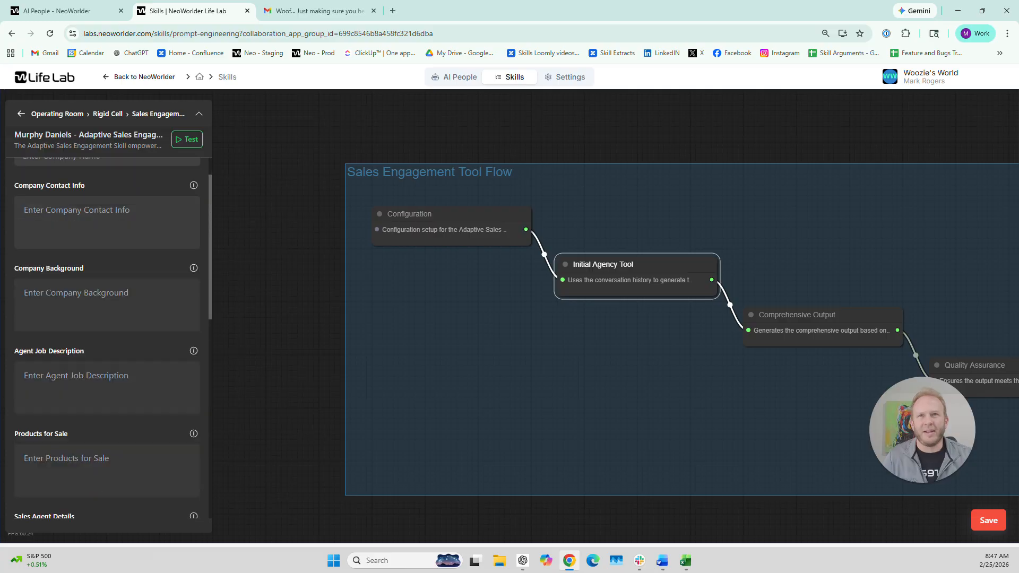
pyautogui.scroll(-8, 94, 253)
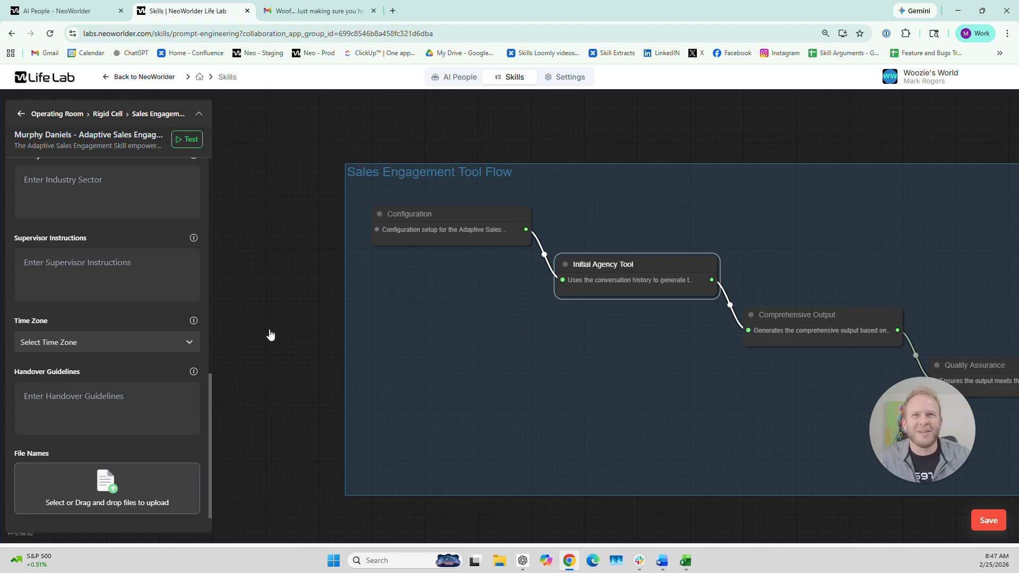
# - Switch to Gmail and examine the sender and recipient addresses and the body text of the persona's "Woof!" introduction email
pyautogui.hotkey('ctrl', 'Tab')
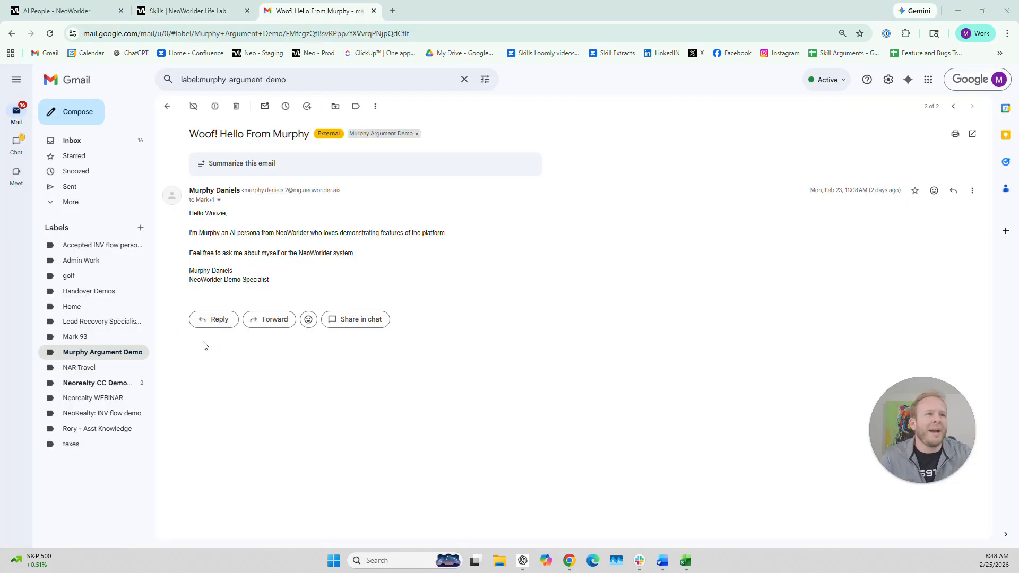
pyautogui.click(219, 200)
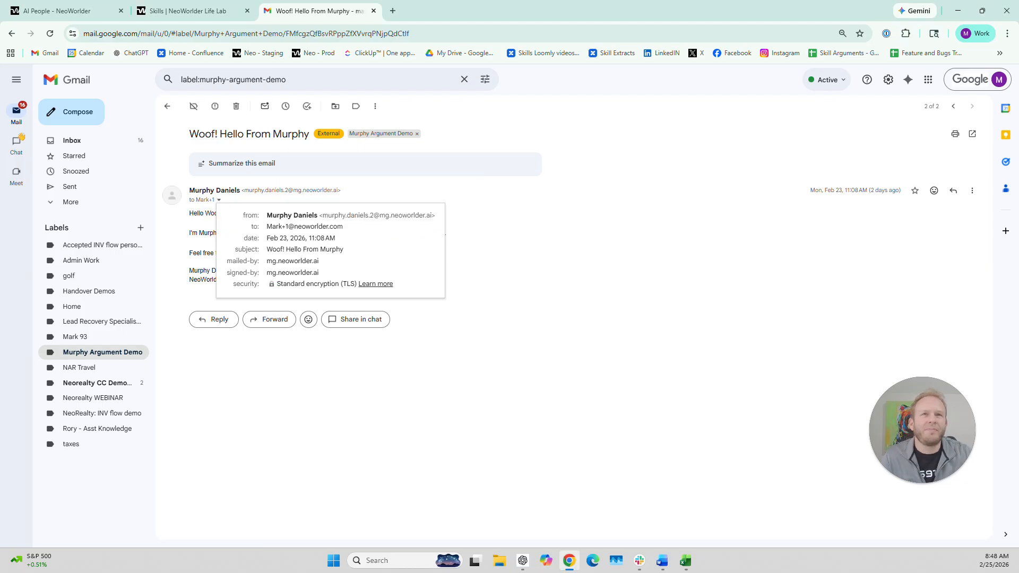
pyautogui.moveTo(275, 227); pyautogui.dragTo(329, 227)
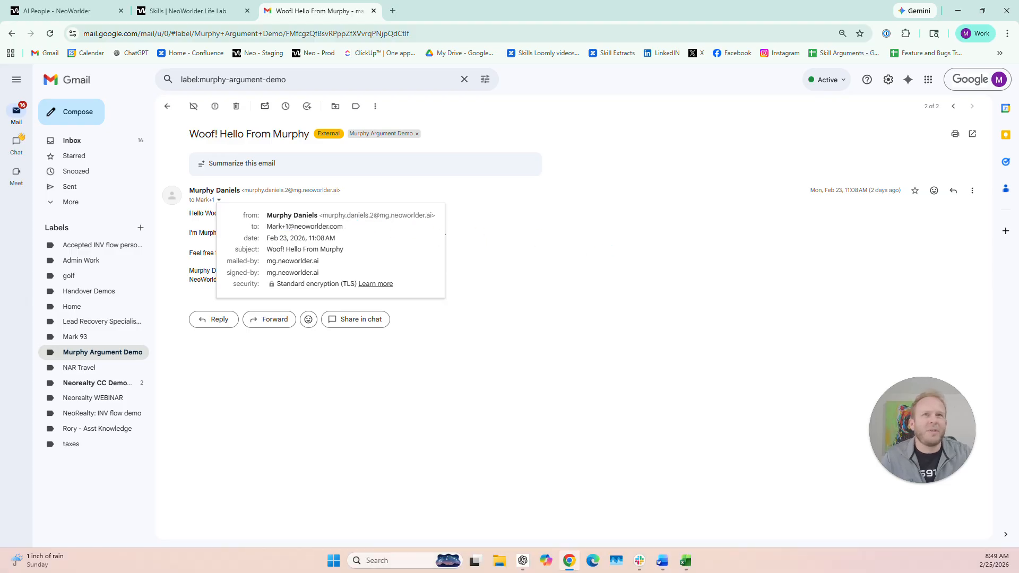
pyautogui.moveTo(323, 215); pyautogui.dragTo(419, 215)
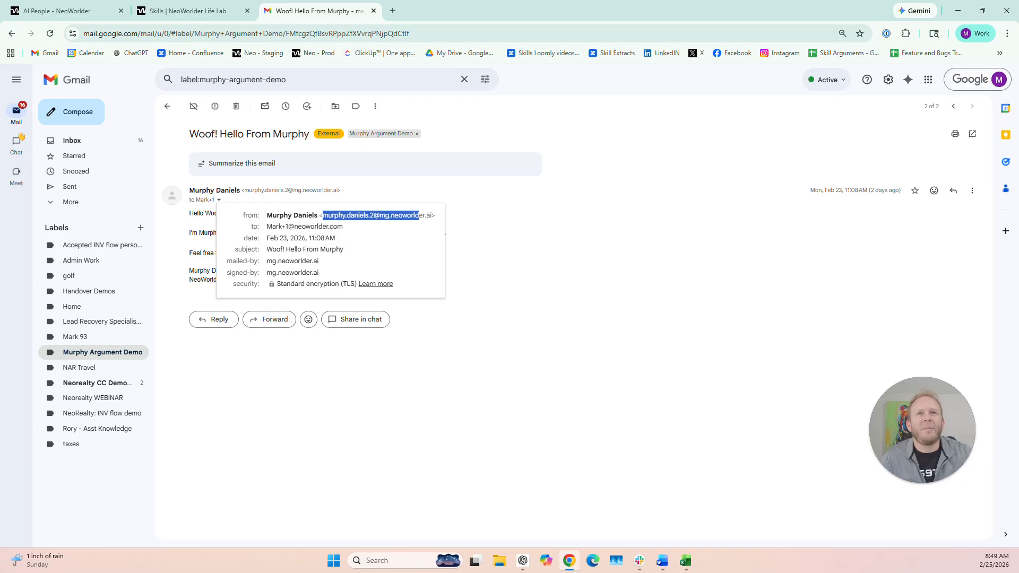
pyautogui.moveTo(275, 226); pyautogui.dragTo(346, 229)
pyautogui.click(381, 235)
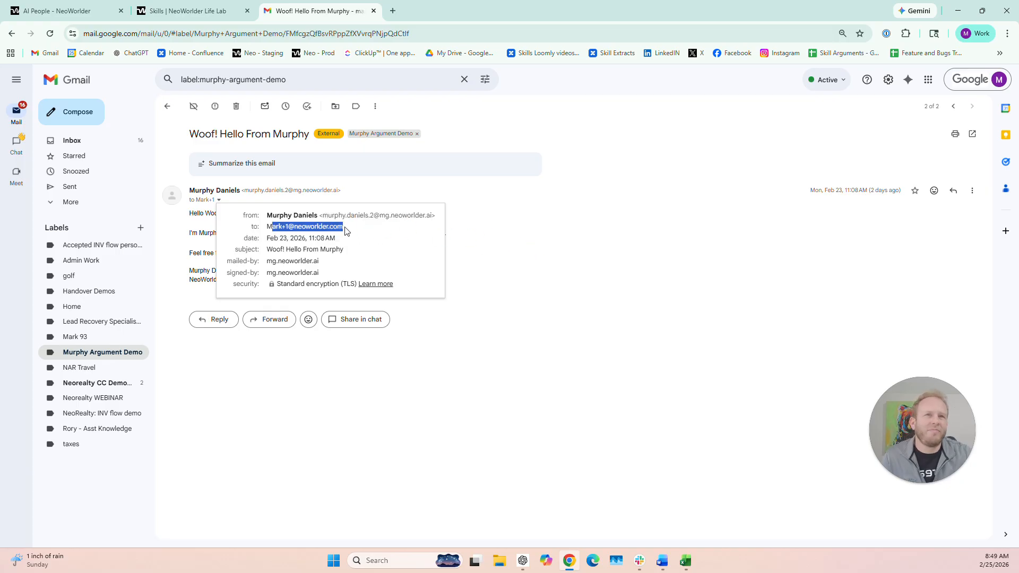
pyautogui.click(515, 257)
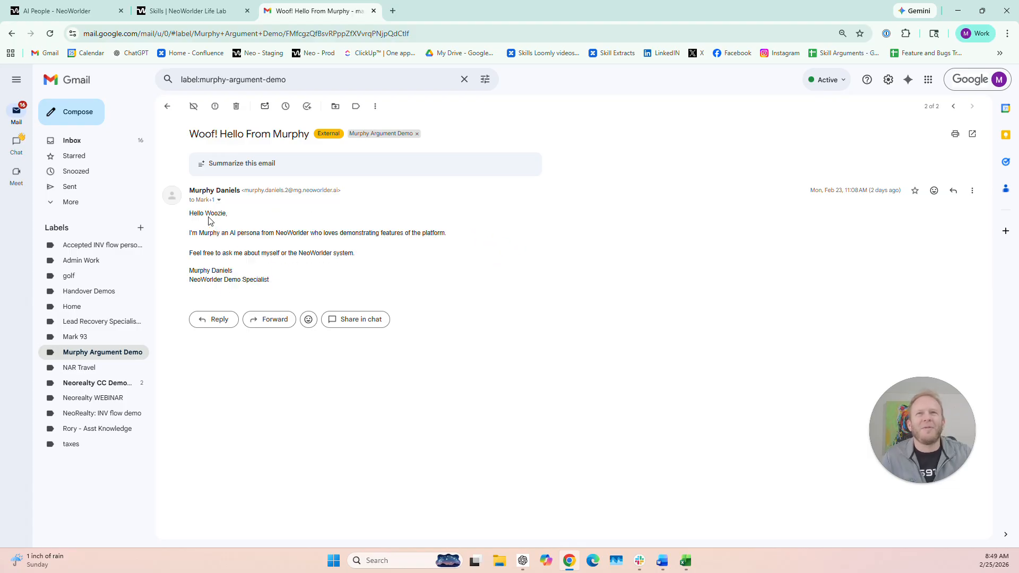
pyautogui.moveTo(209, 218)
pyautogui.mouseDown()
pyautogui.moveTo(291, 281)
pyautogui.moveTo(484, 275)
pyautogui.mouseUp()
pyautogui.click(480, 265)
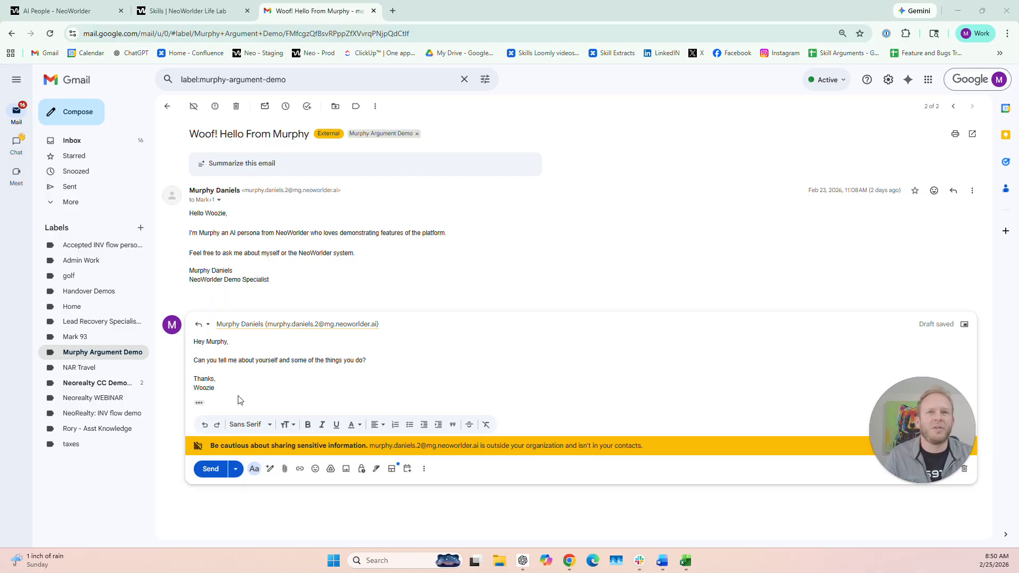
# - Check the drafted reply asking "Can you tell me about yourself and some of the things you do?" and send it to the persona
pyautogui.moveTo(206, 360)
pyautogui.mouseDown()
pyautogui.moveTo(294, 361)
pyautogui.moveTo(194, 351)
pyautogui.mouseUp()
pyautogui.click(212, 370)
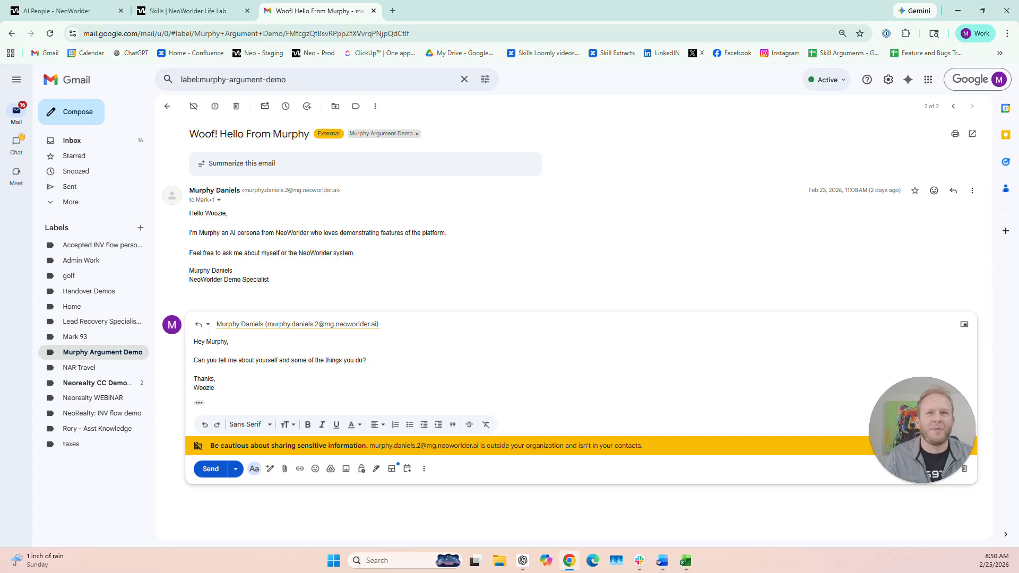
pyautogui.click(211, 469)
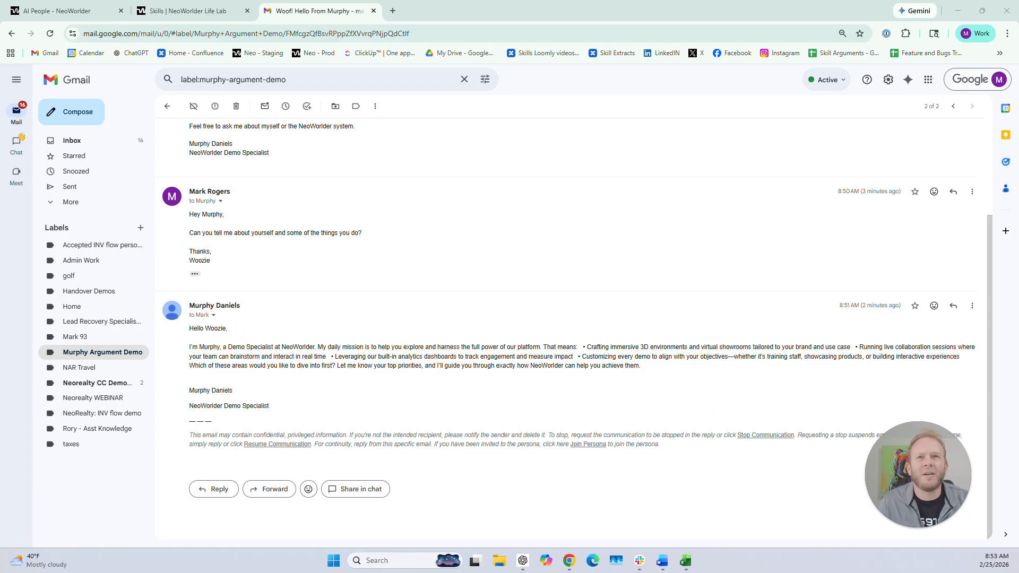
# - Read the persona's answer in the email thread, examining its role introduction, daily mission and listed platform capabilities
pyautogui.moveTo(190, 347); pyautogui.dragTo(332, 357)
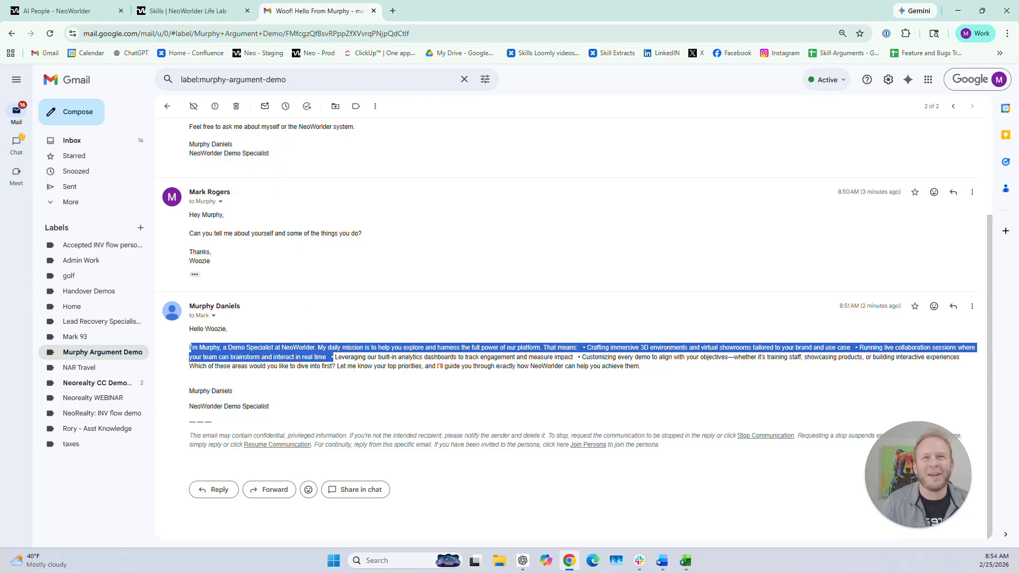
pyautogui.moveTo(340, 348); pyautogui.dragTo(681, 375)
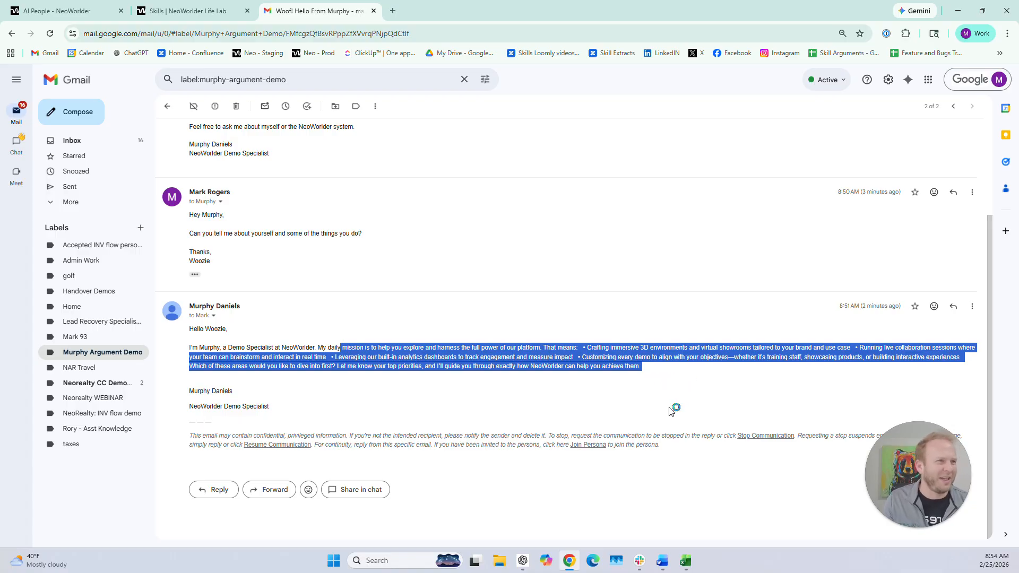
pyautogui.click(567, 389)
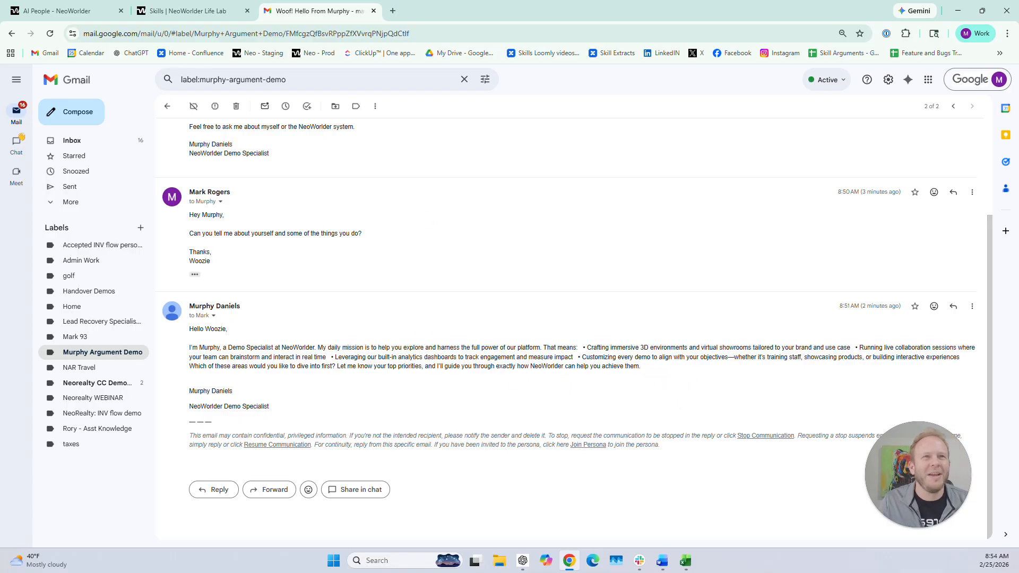
pyautogui.moveTo(334, 347); pyautogui.dragTo(577, 348)
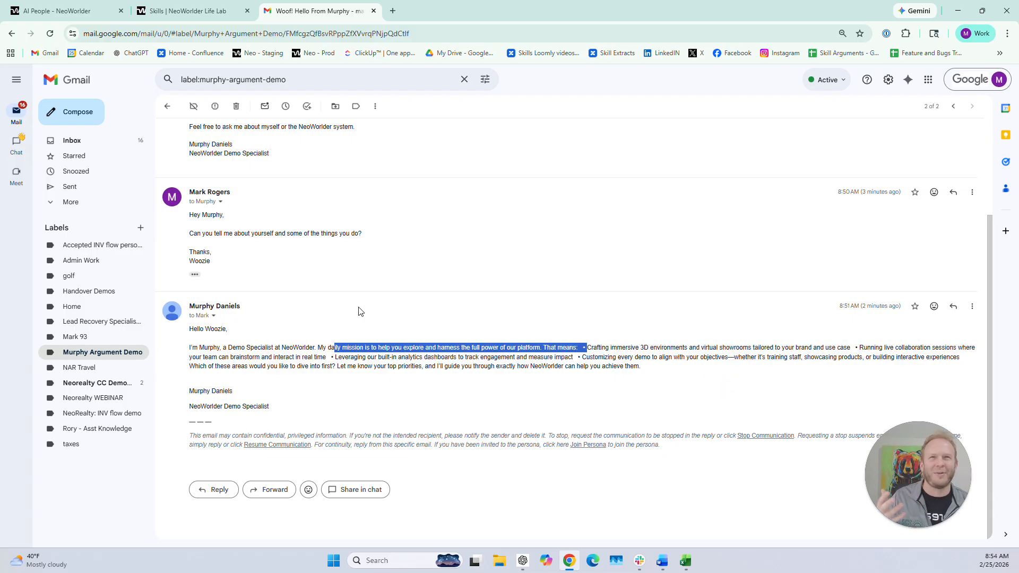
pyautogui.click(718, 370)
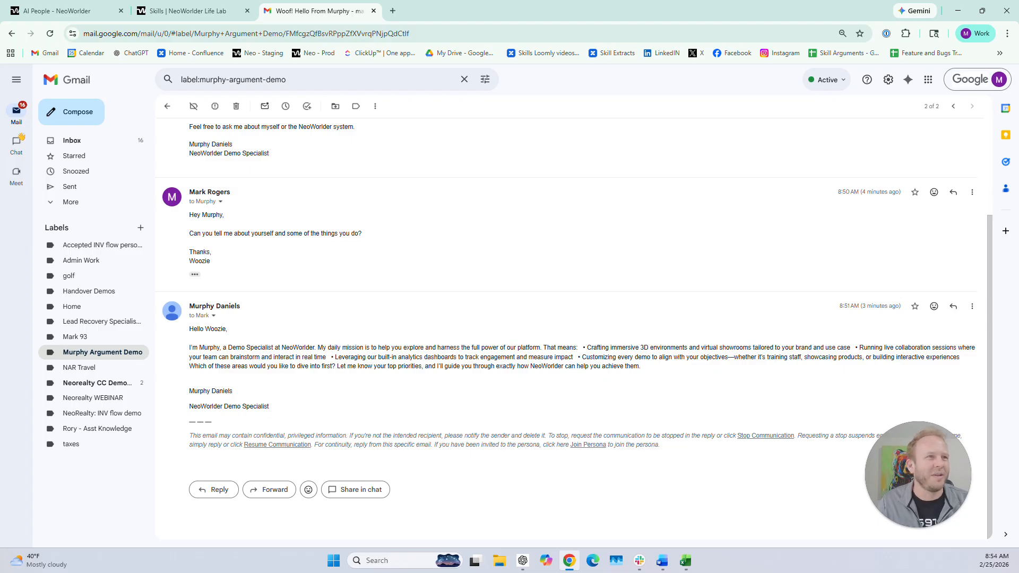
pyautogui.tripleClick(212, 353)
pyautogui.click(354, 398)
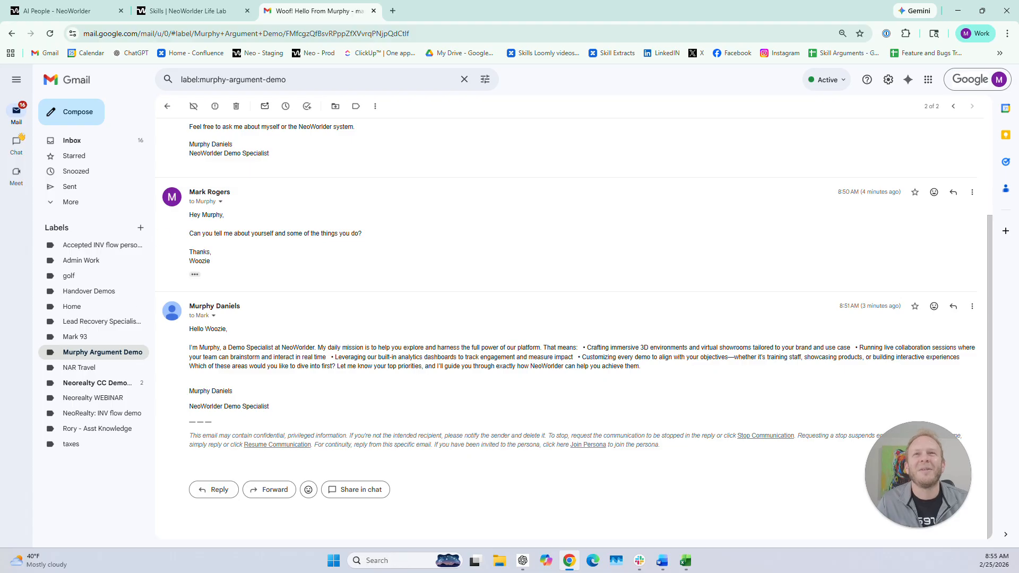
# - Return to the Life Lab skills list and search it again for the persona's first name
pyautogui.click(182, 11)
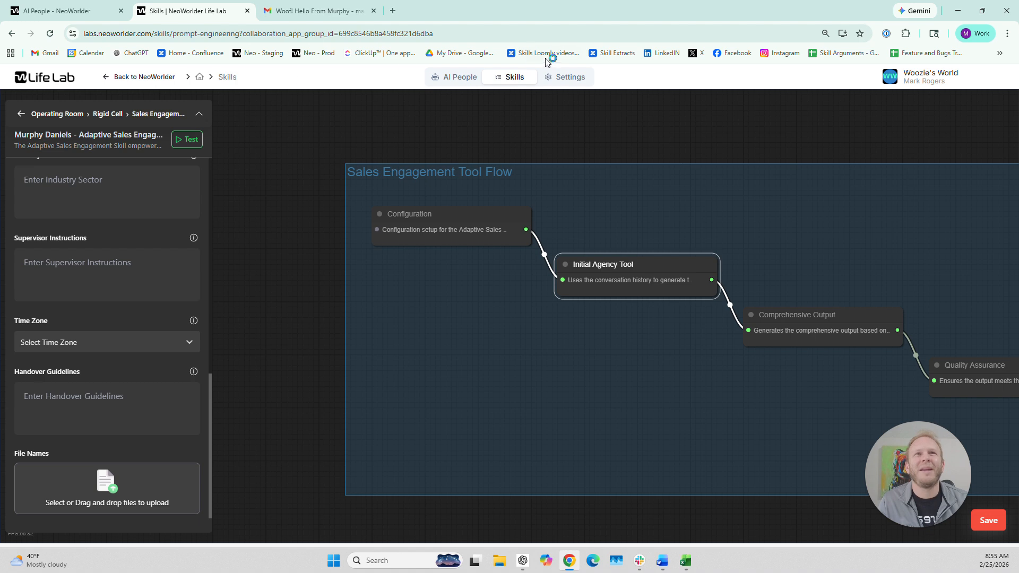
pyautogui.click(511, 78)
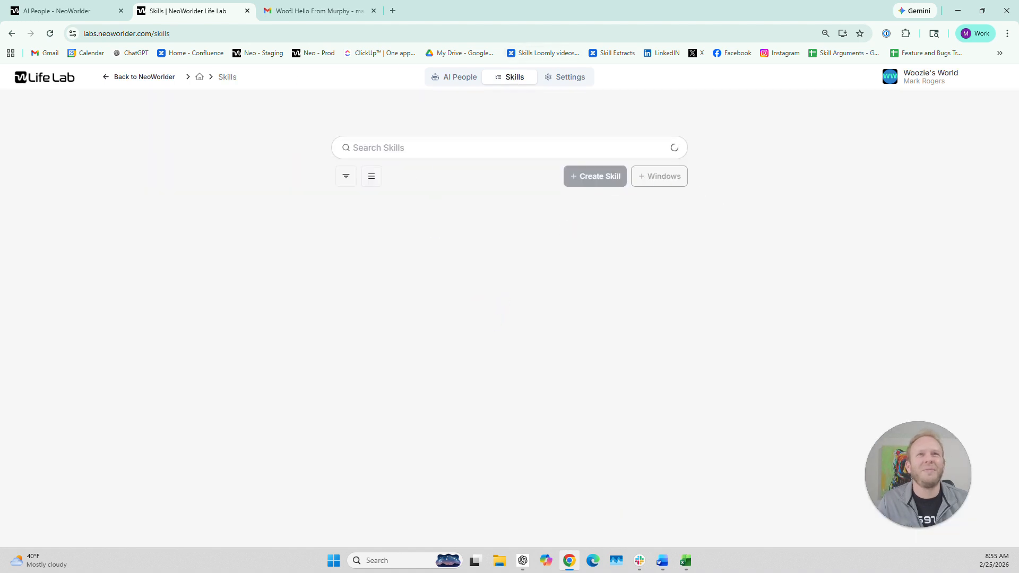
pyautogui.click(378, 147)
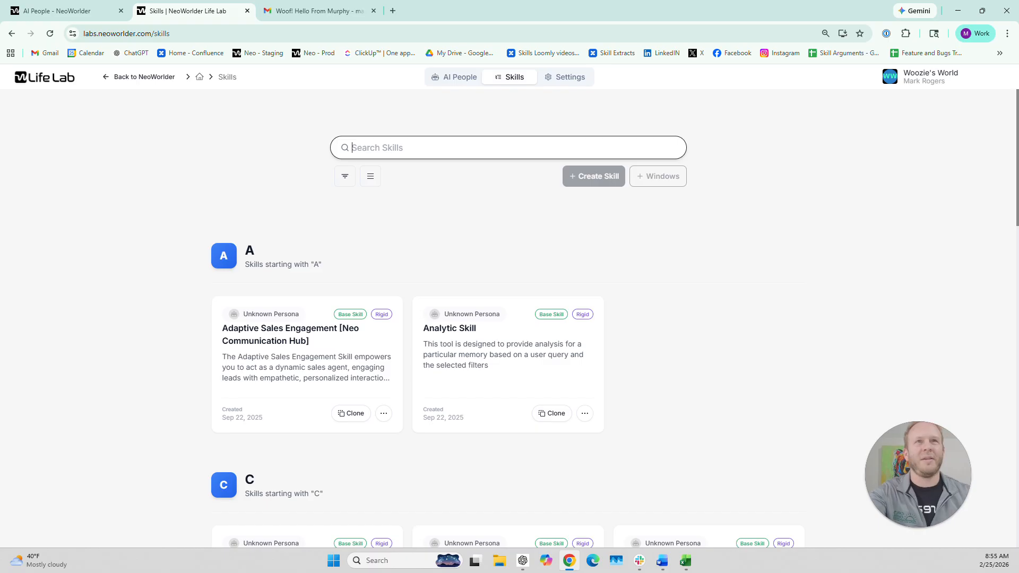
pyautogui.write('muir')
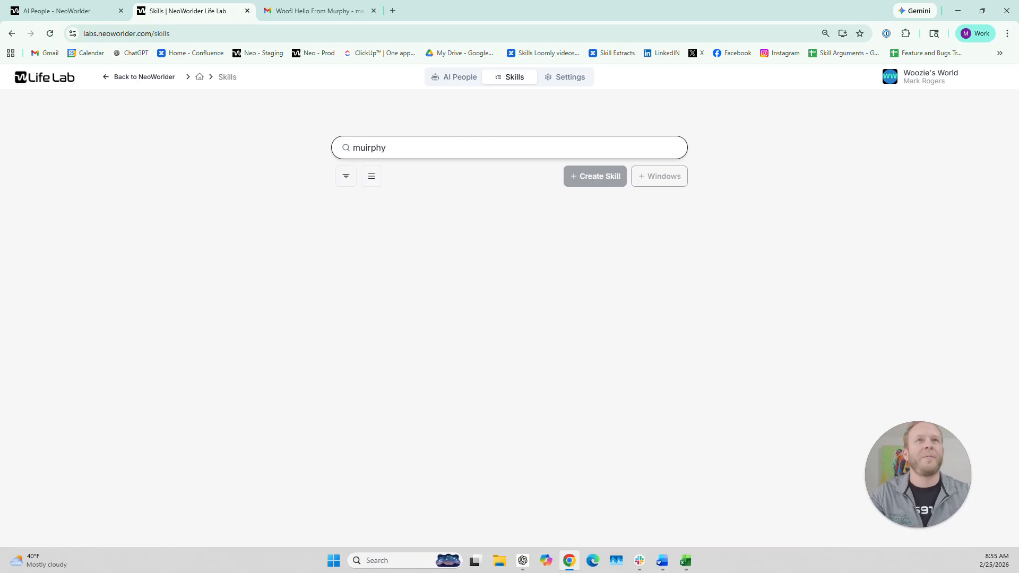
pyautogui.write('phy')
pyautogui.press('BackSpace')
pyautogui.press('BackSpace')
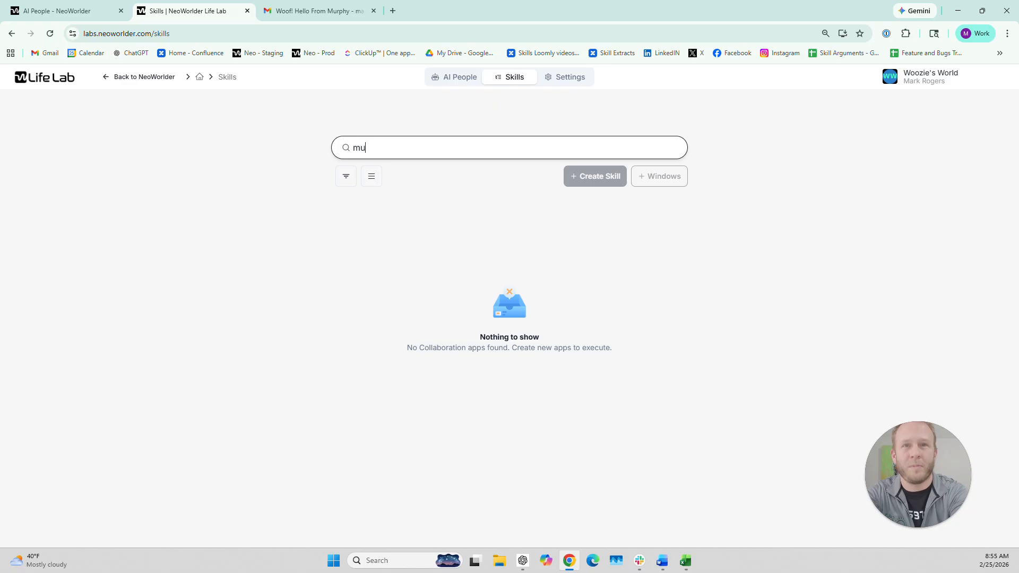
pyautogui.write('rphy')
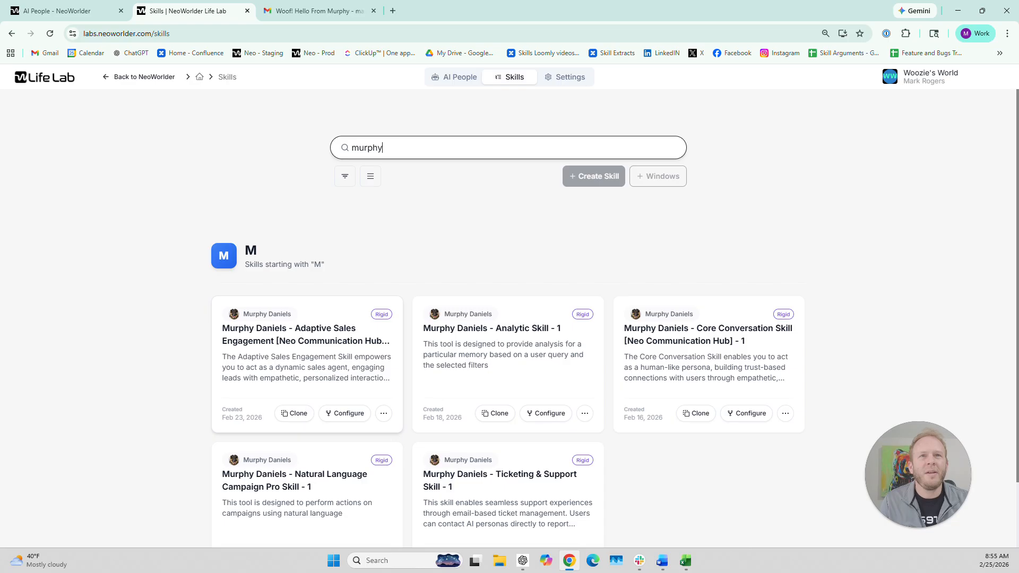
# - Configure the persona's Adaptive Sales Engagement skill, opening its Configuration node and acknowledging the change warning to reach the settings
pyautogui.moveTo(307, 327); pyautogui.dragTo(324, 341)
pyautogui.click(355, 413)
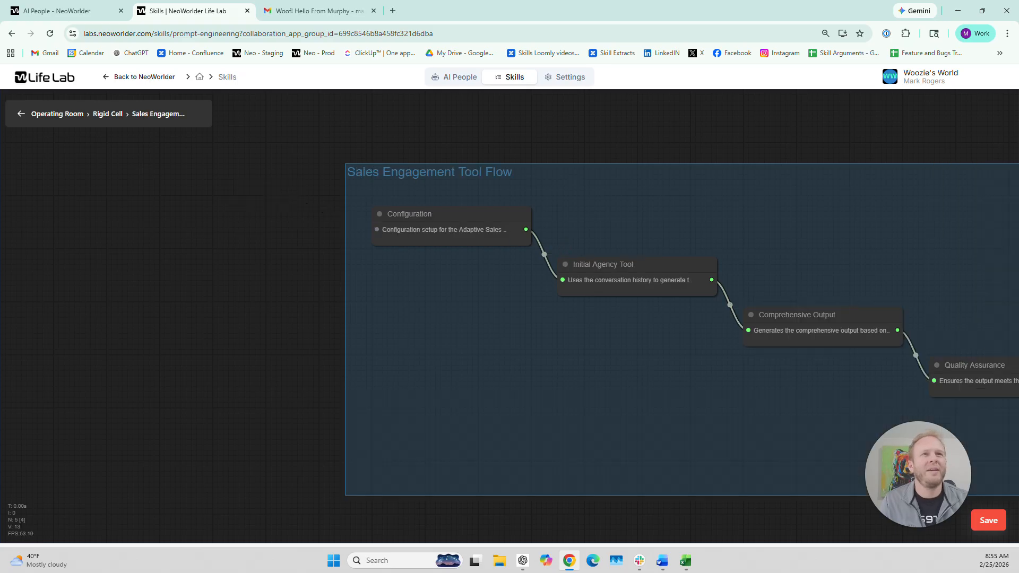
pyautogui.click(436, 227)
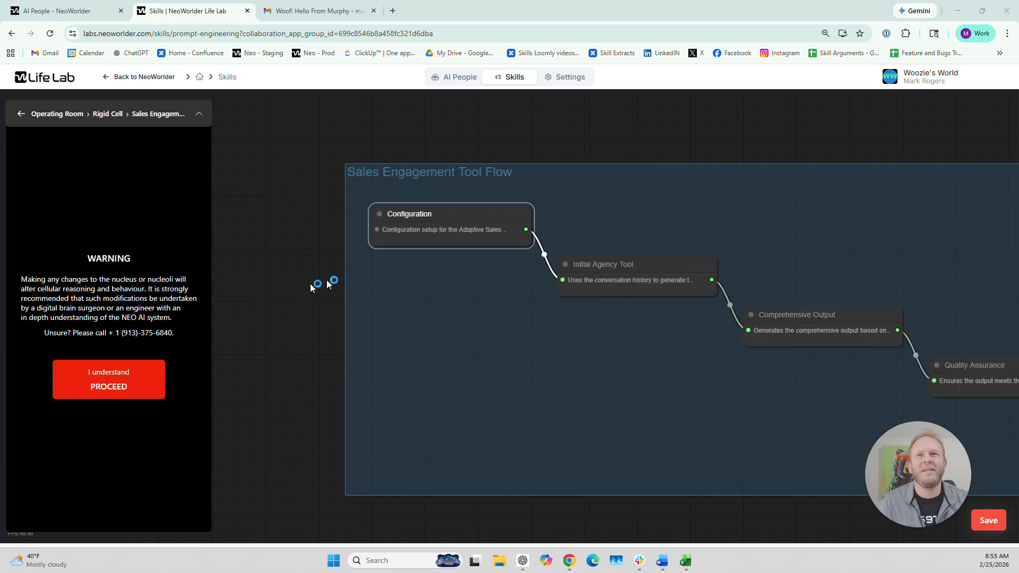
pyautogui.click(117, 381)
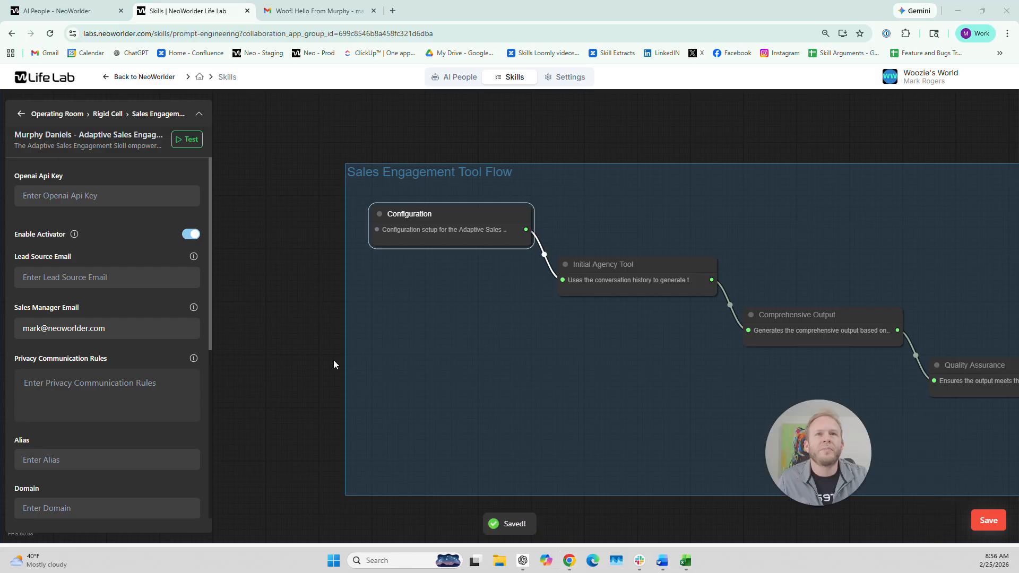
# - Review the Configuration node's settings, examining the Enable Activator, Sales Manager Email, Hot Lead Notification and remaining fields
pyautogui.click(273, 370)
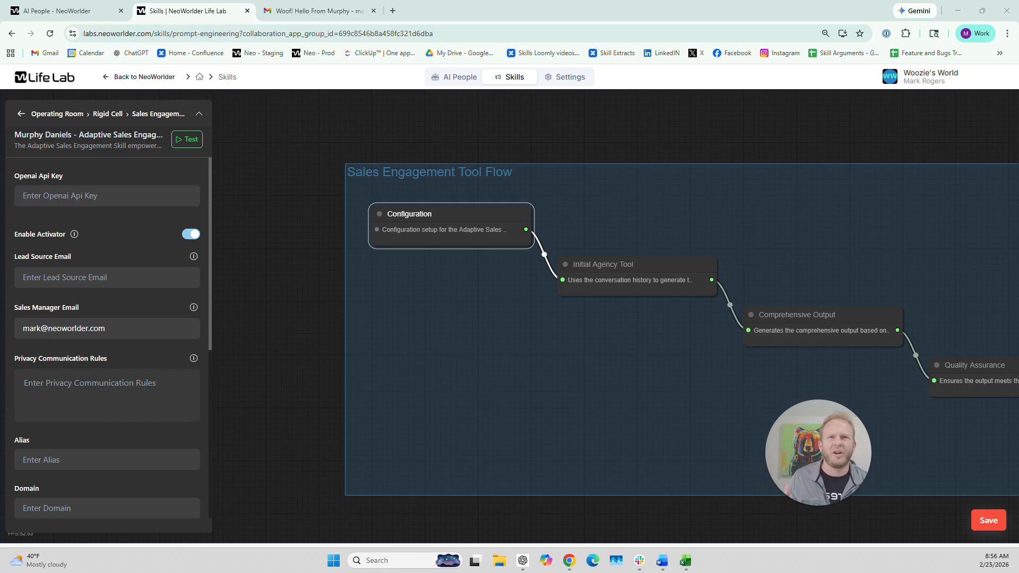
pyautogui.click(121, 236)
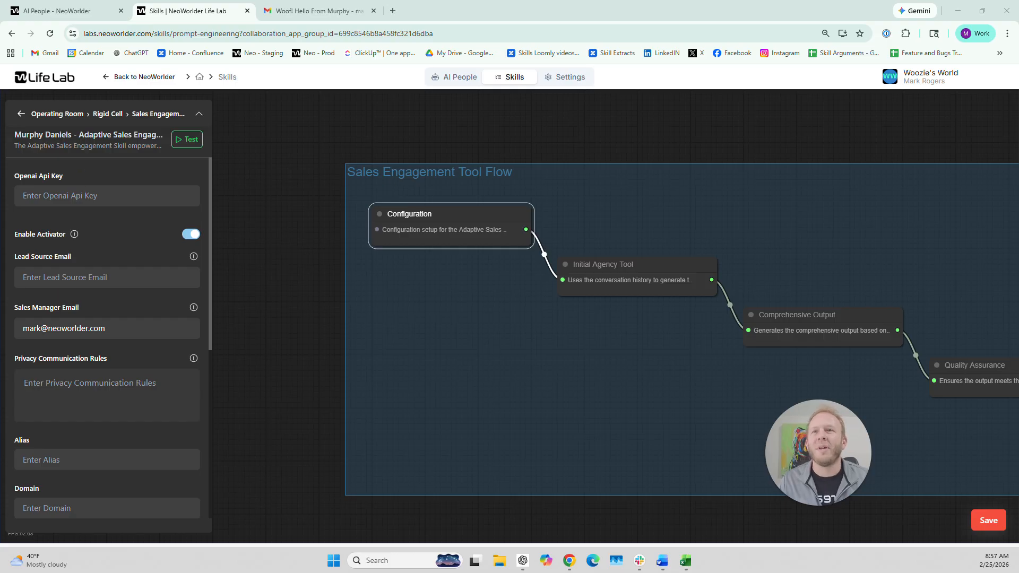
pyautogui.moveTo(31, 308); pyautogui.dragTo(105, 310)
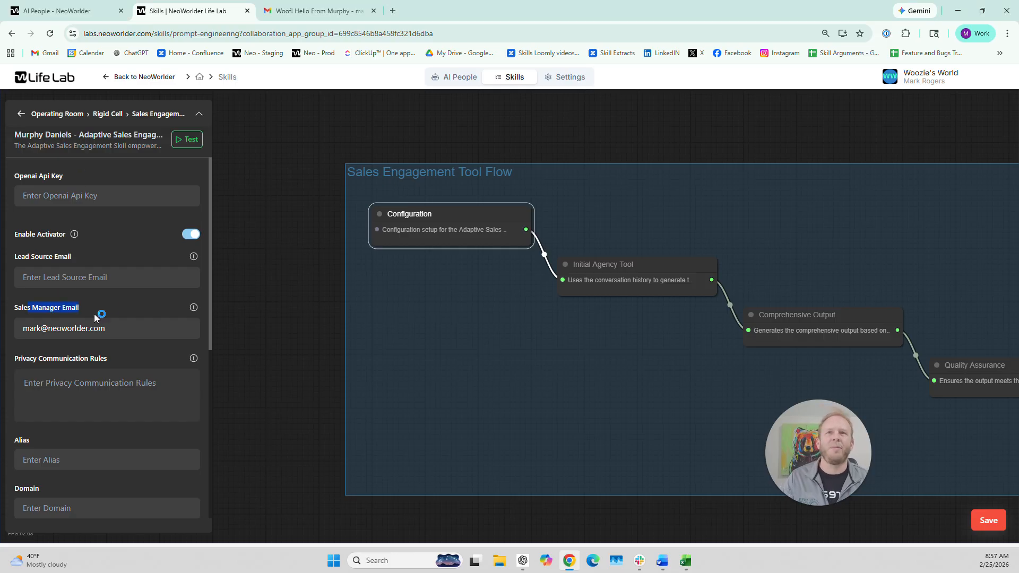
pyautogui.click(96, 313)
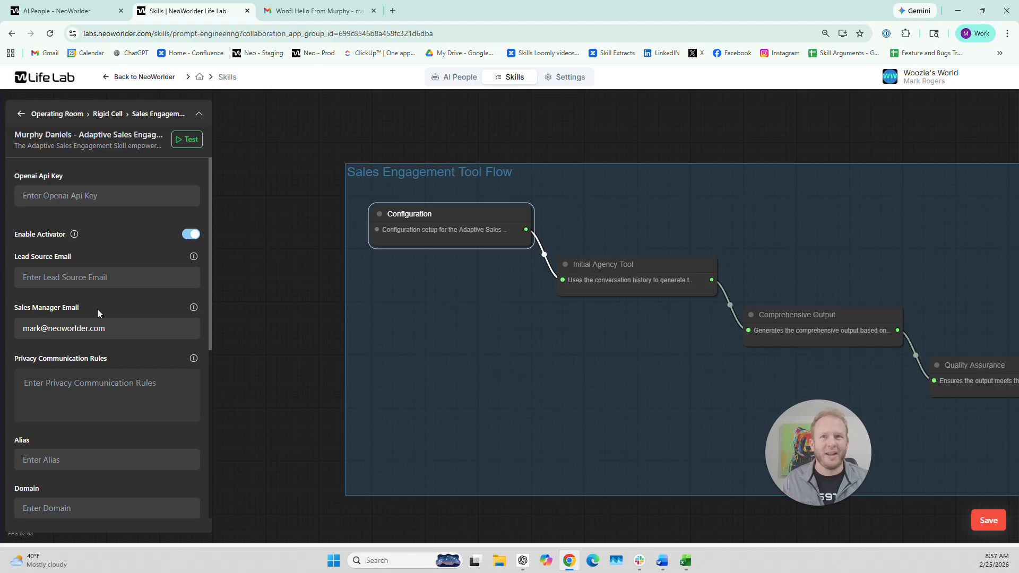
pyautogui.click(101, 328)
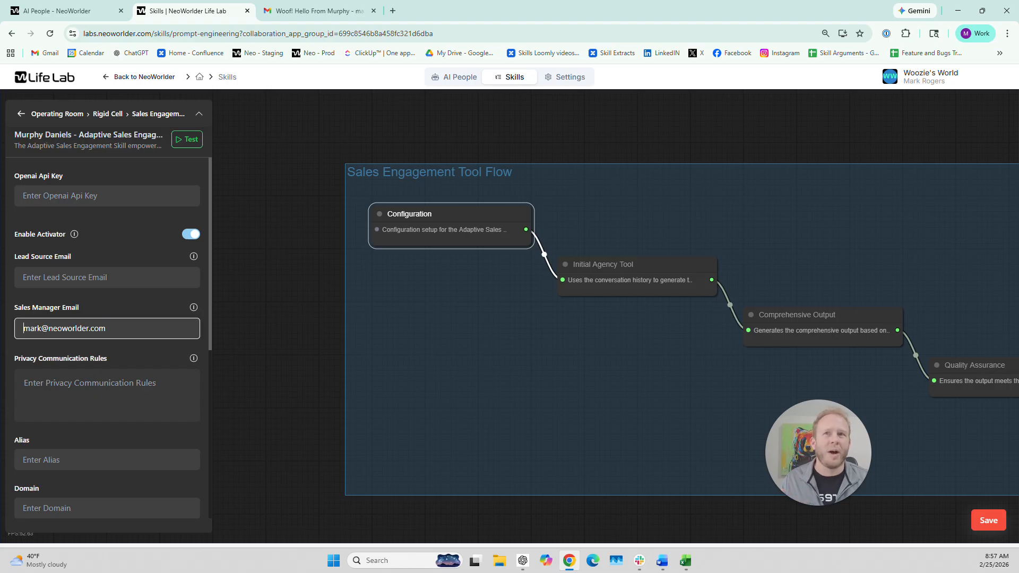
pyautogui.click(116, 301)
pyautogui.scroll(-1, 116, 301)
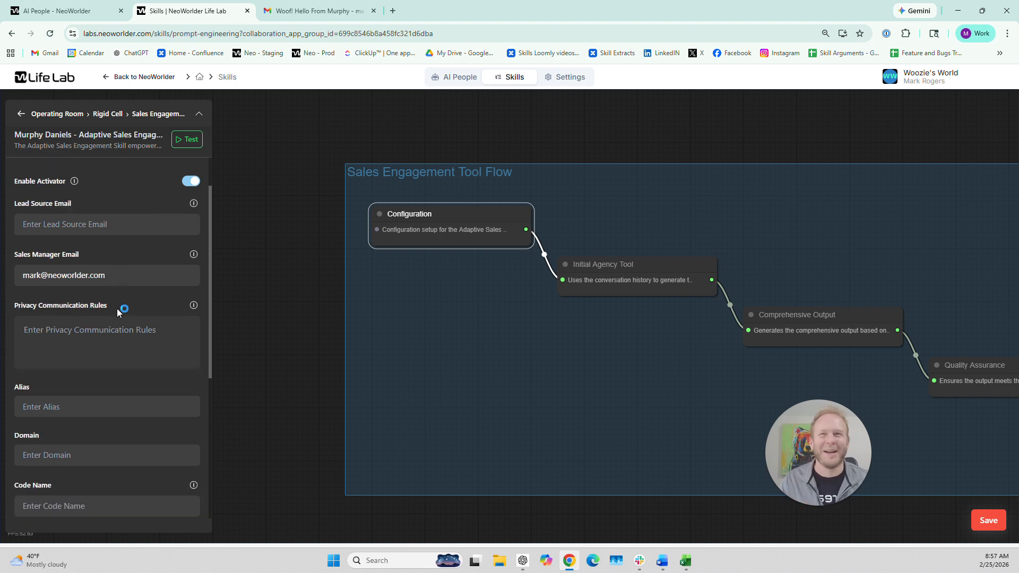
pyautogui.scroll(-3, 117, 314)
pyautogui.scroll(-2, 170, 393)
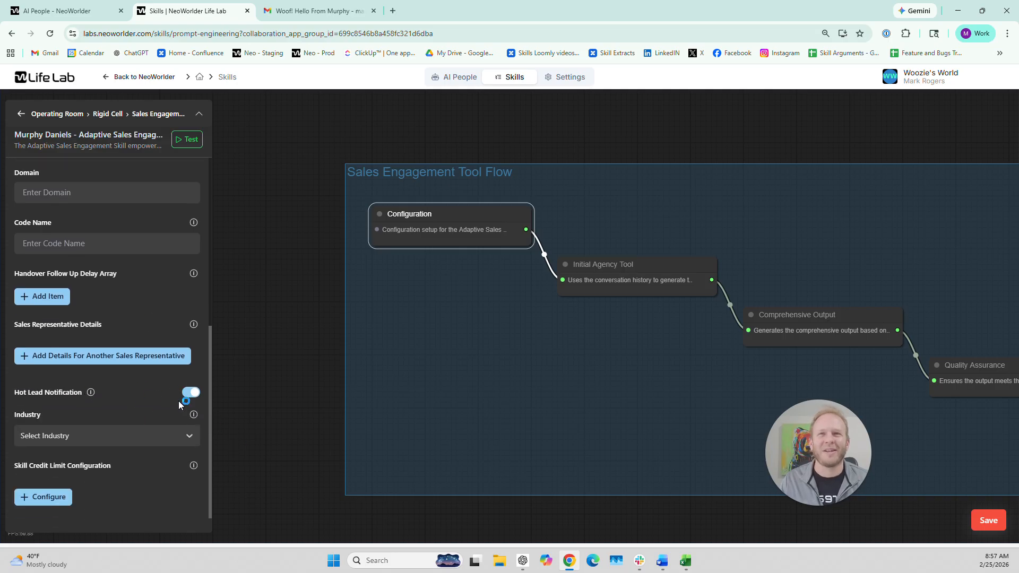
pyautogui.click(135, 392)
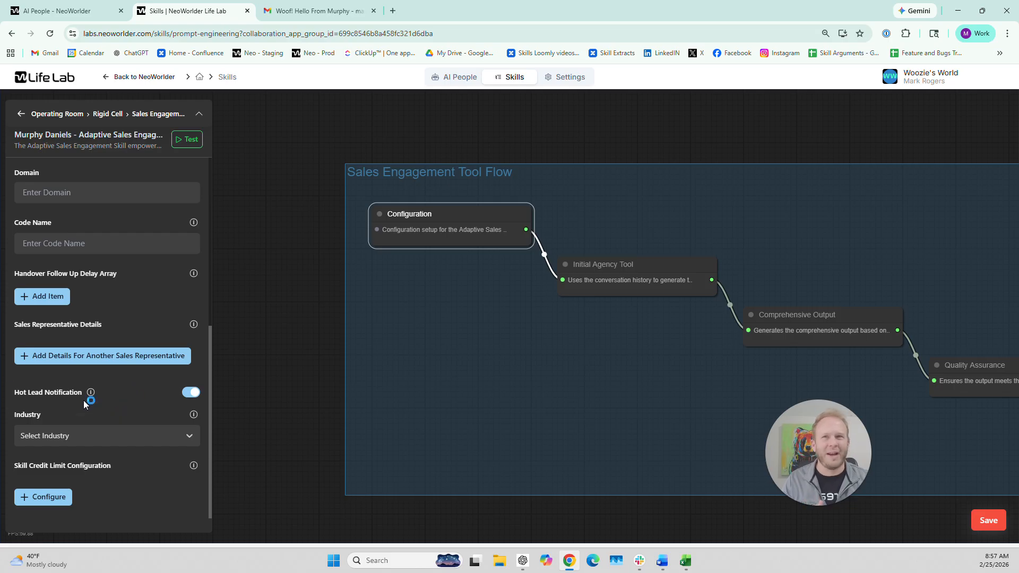
pyautogui.scroll(6, 106, 381)
pyautogui.click(119, 367)
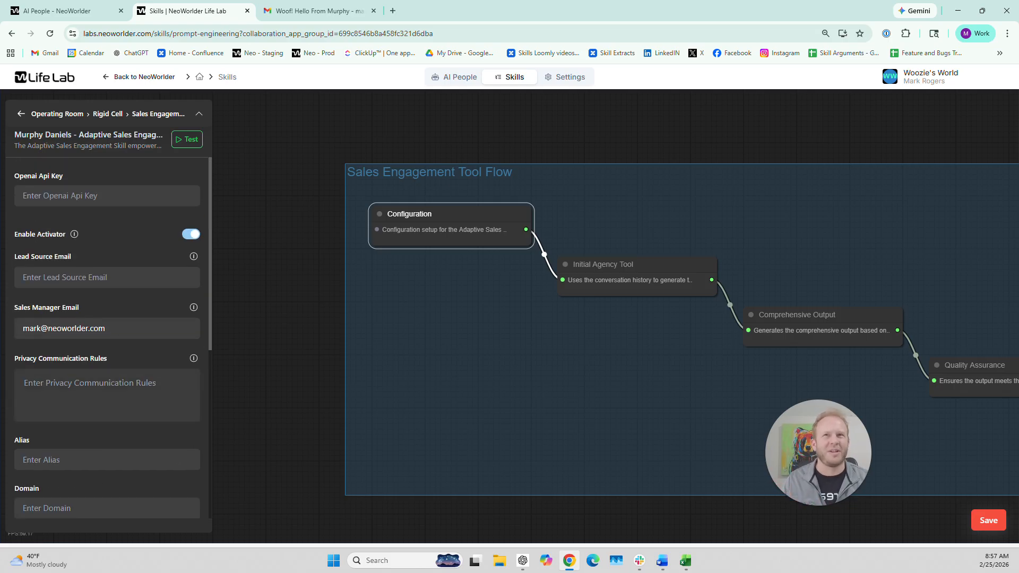
# - Save the Configuration node's settings in the Sales Engagement Tool Flow
pyautogui.click(802, 452)
pyautogui.moveTo(802, 452); pyautogui.dragTo(786, 466)
pyautogui.click(984, 522)
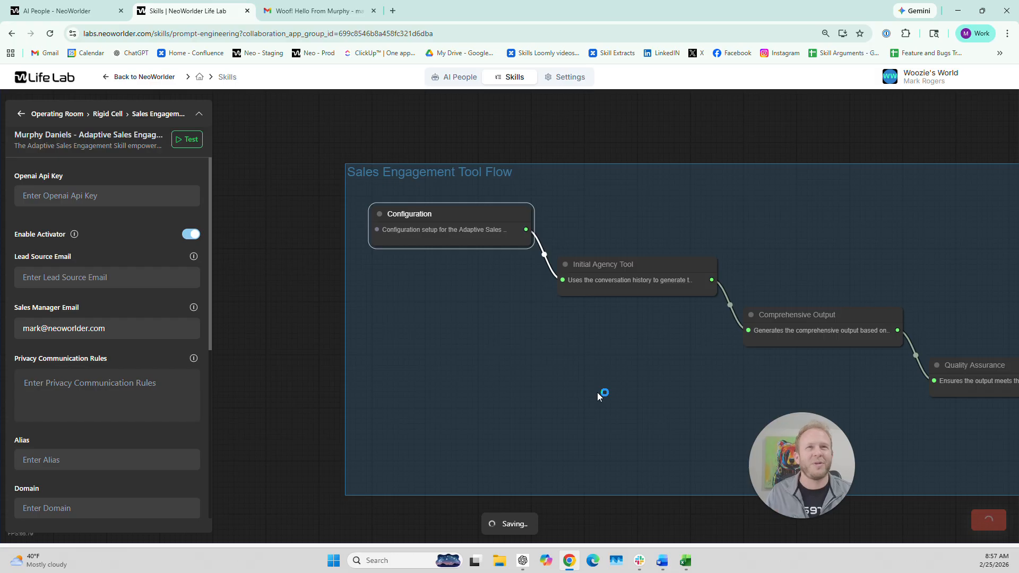
# - Open the Initial Agency Tool node's settings, acknowledging the change warning, and save the skill with its company details
pyautogui.click(610, 268)
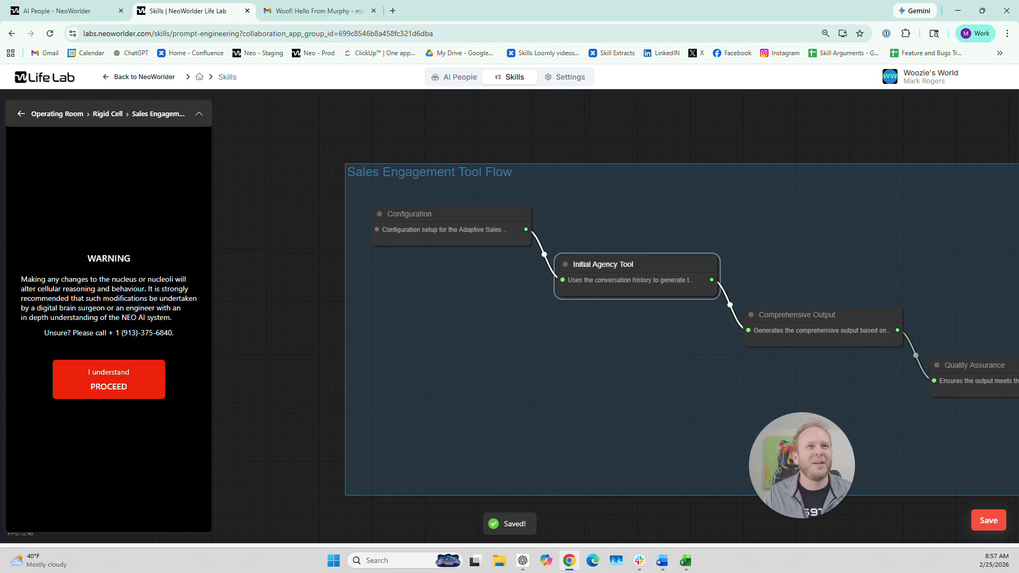
pyautogui.click(114, 385)
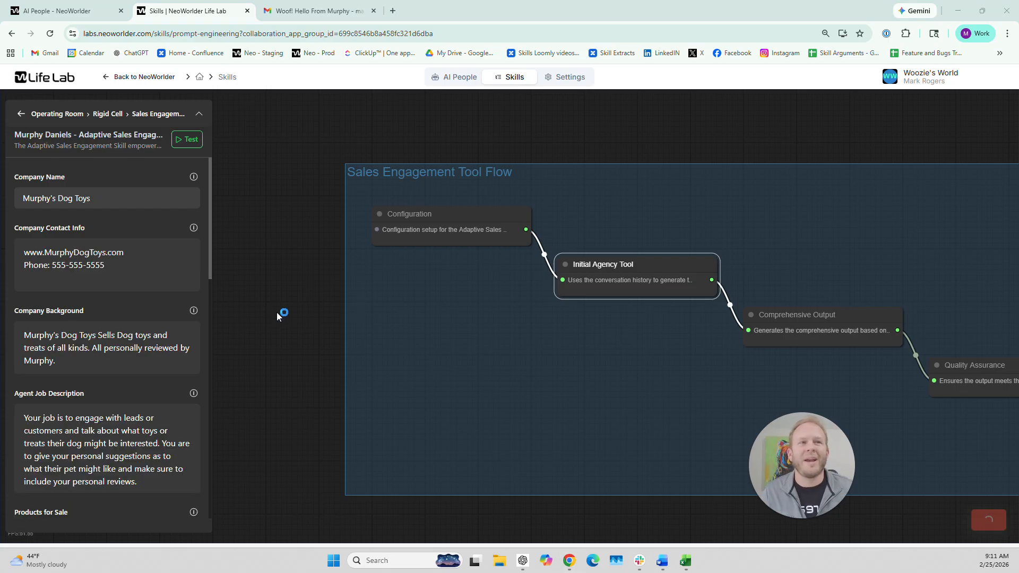
pyautogui.hotkey('ctrl', 's')
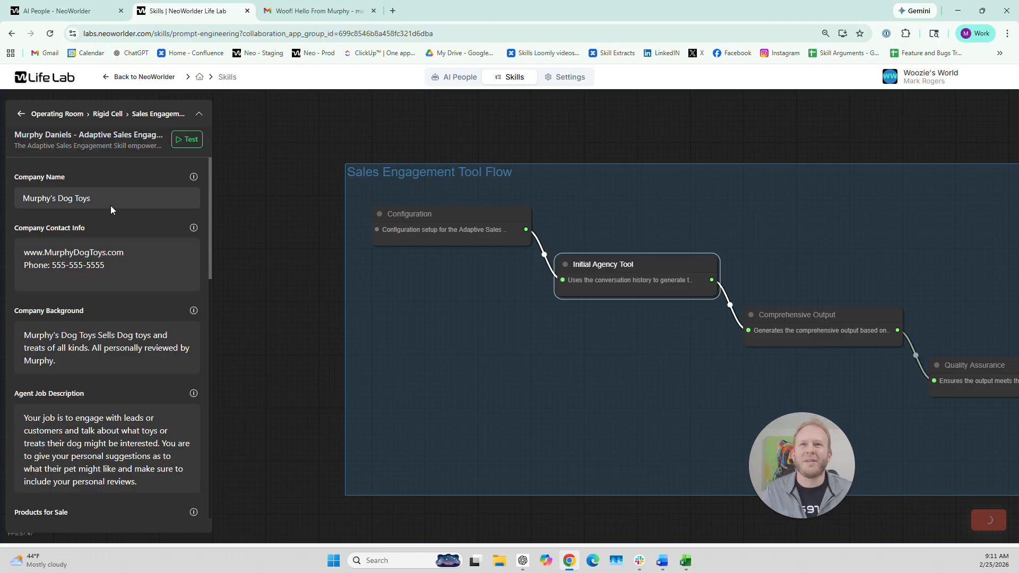
# - Examine the Company Name, Company Contact Info and Company Background entries of the Initial Agency Tool
pyautogui.scroll(-2, 111, 205)
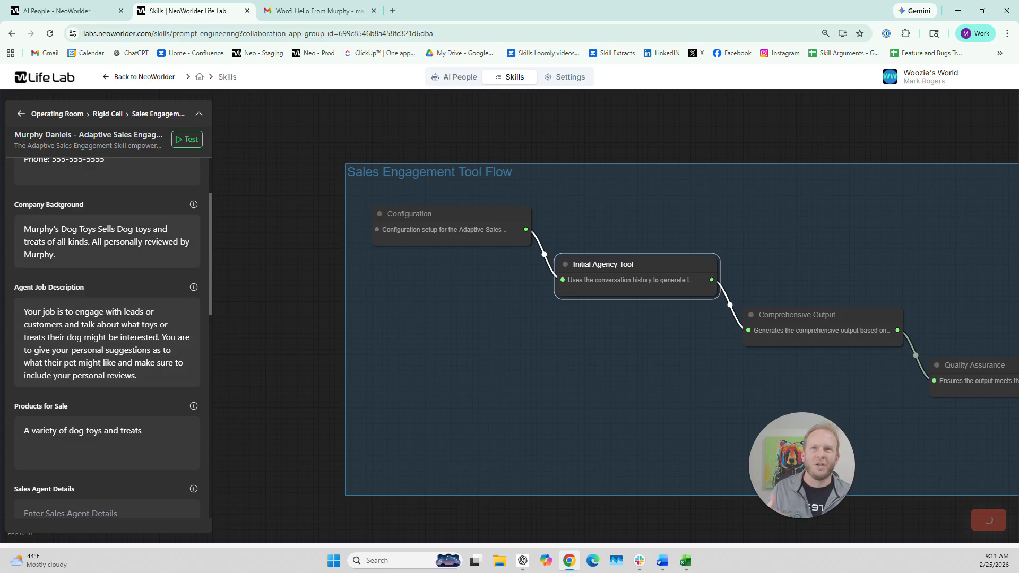
pyautogui.moveTo(33, 204); pyautogui.dragTo(76, 206)
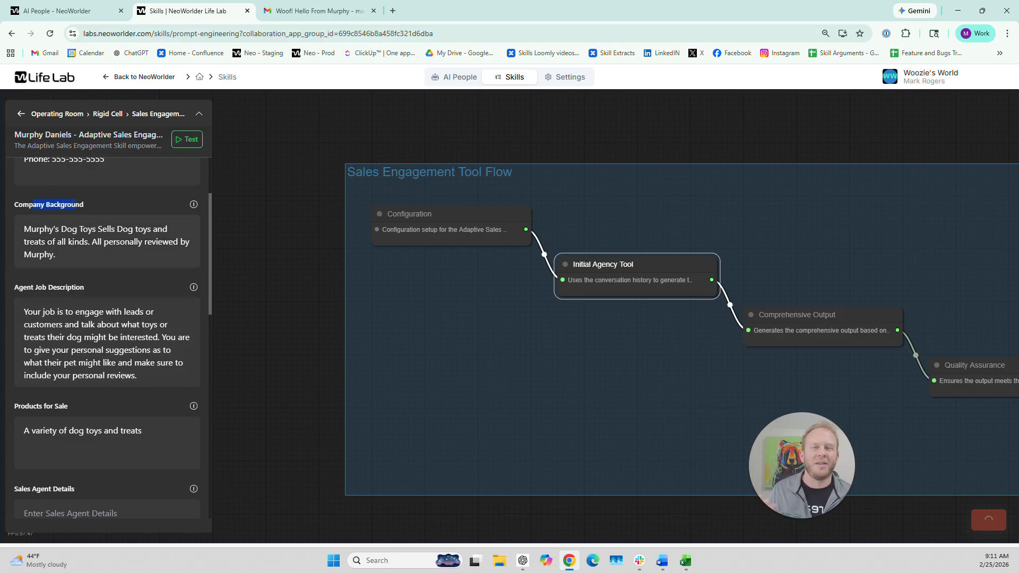
pyautogui.scroll(2, 46, 220)
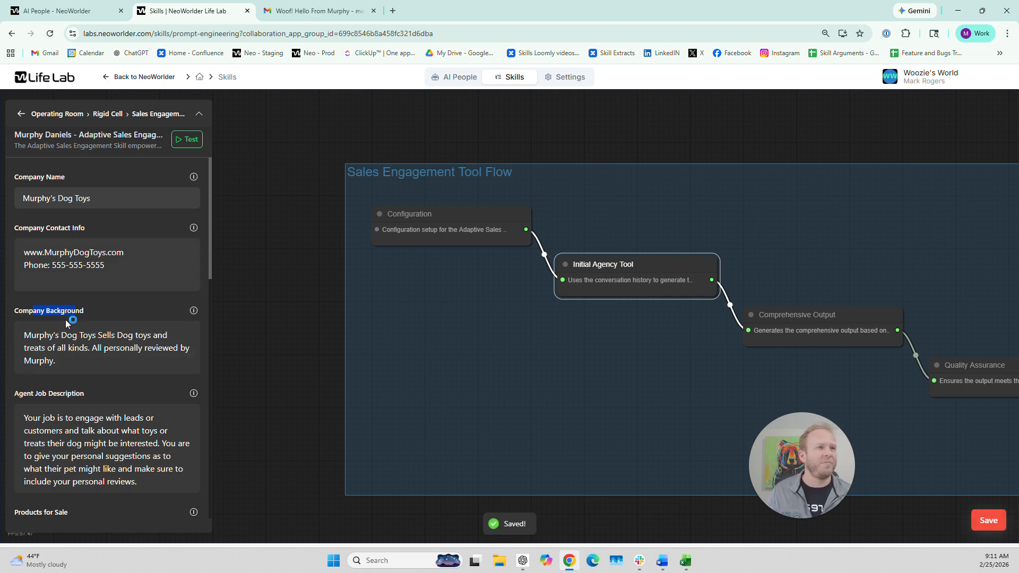
pyautogui.scroll(-2, 106, 319)
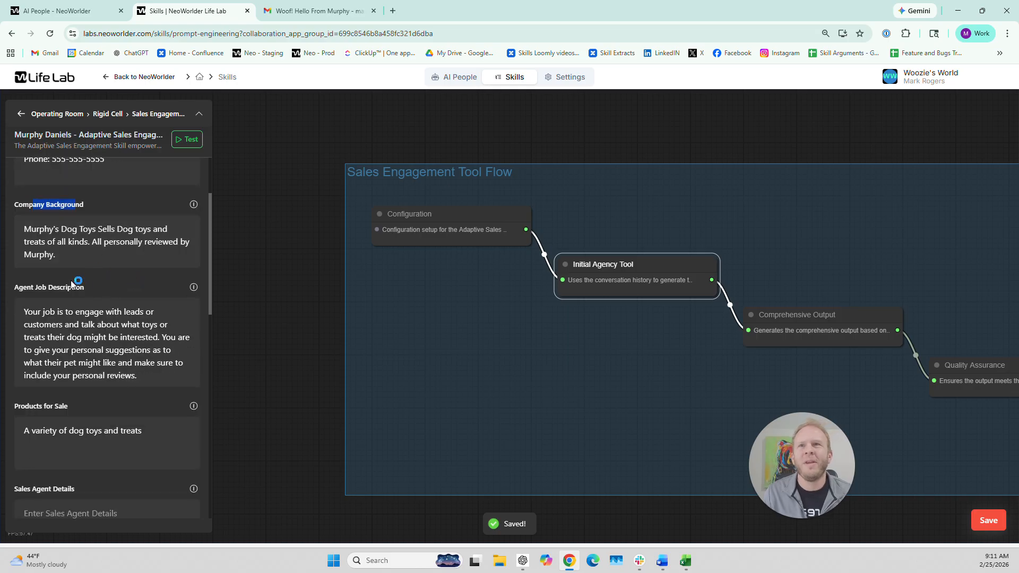
# - Read through the Agent Job Description, checking the instructions on engaging leads, suggesting toys or treats and including personal reviews
pyautogui.moveTo(32, 287); pyautogui.dragTo(129, 291)
pyautogui.scroll(-1, 129, 291)
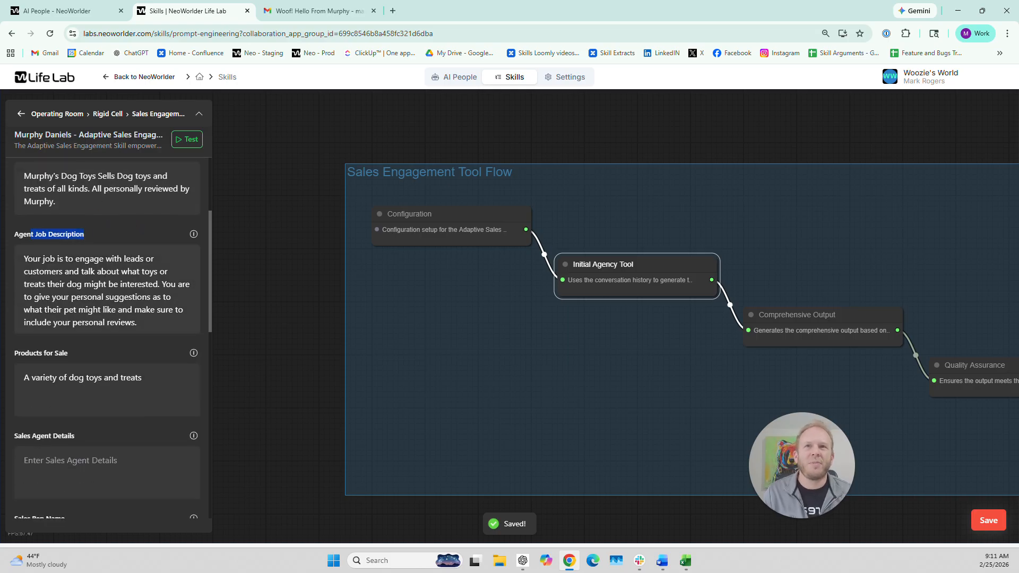
pyautogui.click(98, 233)
pyautogui.moveTo(23, 259); pyautogui.dragTo(137, 323)
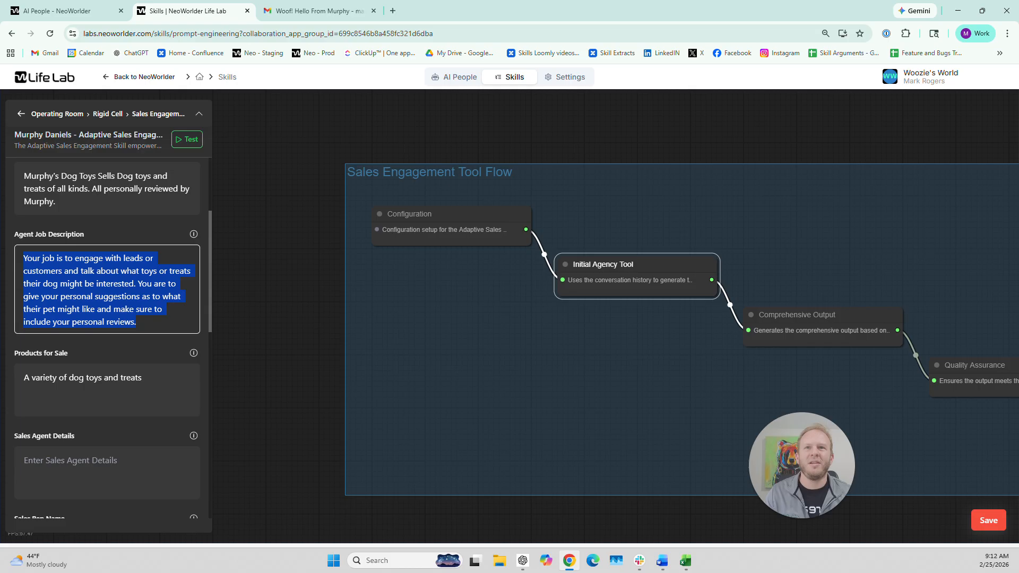
pyautogui.click(138, 322)
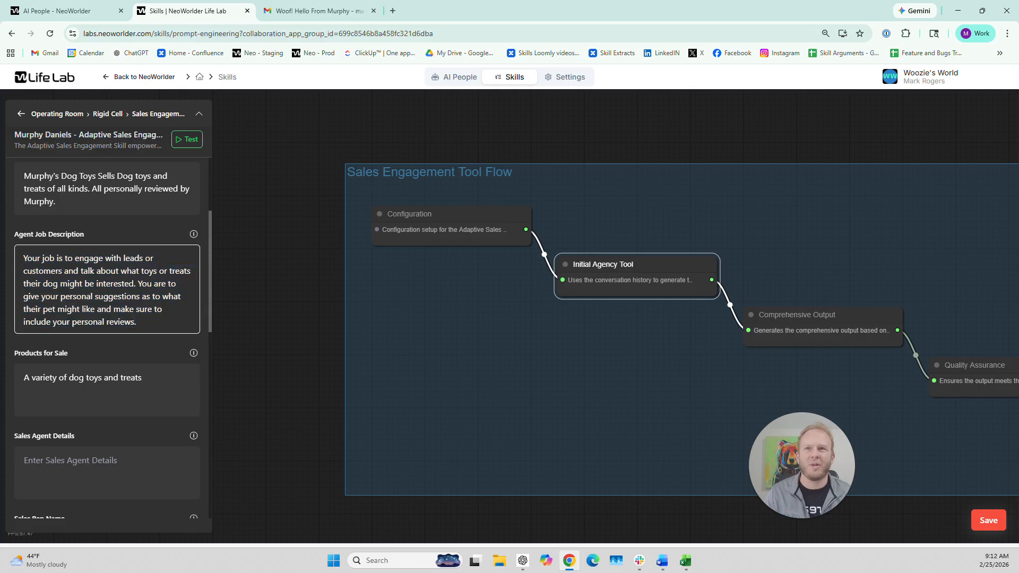
pyautogui.moveTo(118, 271)
pyautogui.mouseDown()
pyautogui.moveTo(169, 284)
pyautogui.moveTo(107, 284)
pyautogui.mouseUp()
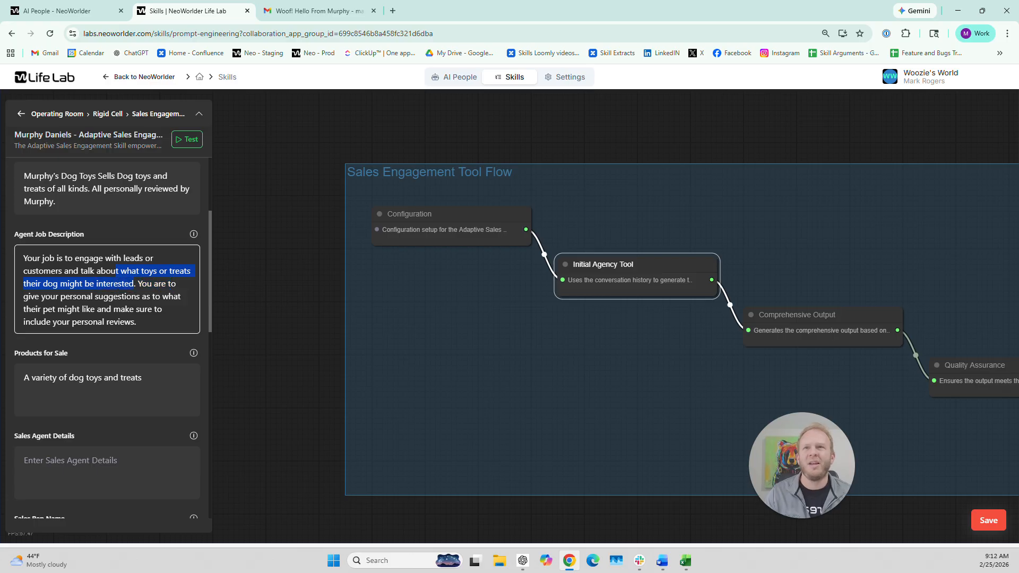
pyautogui.click(152, 284)
pyautogui.moveTo(93, 296); pyautogui.dragTo(124, 323)
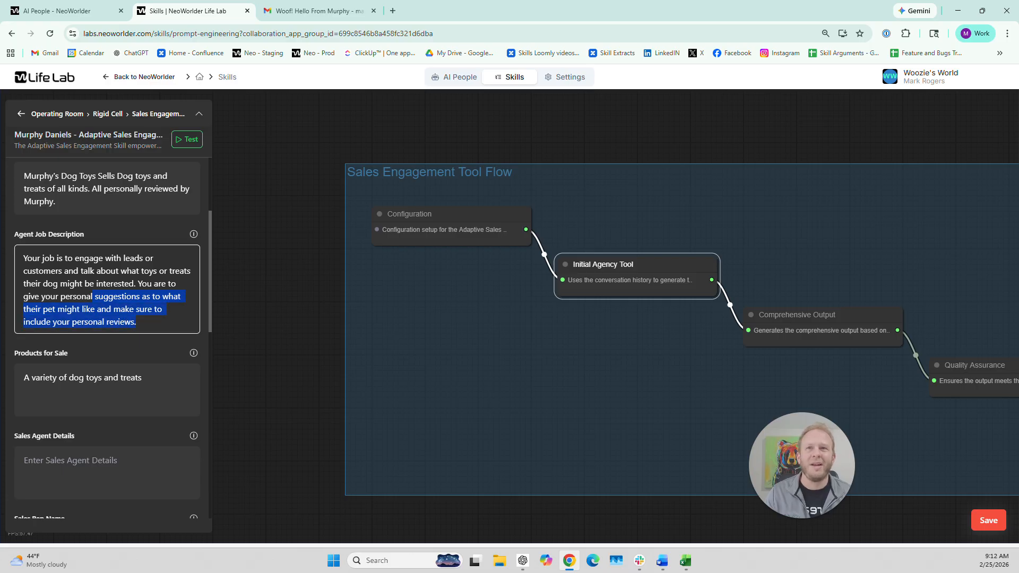
pyautogui.click(136, 322)
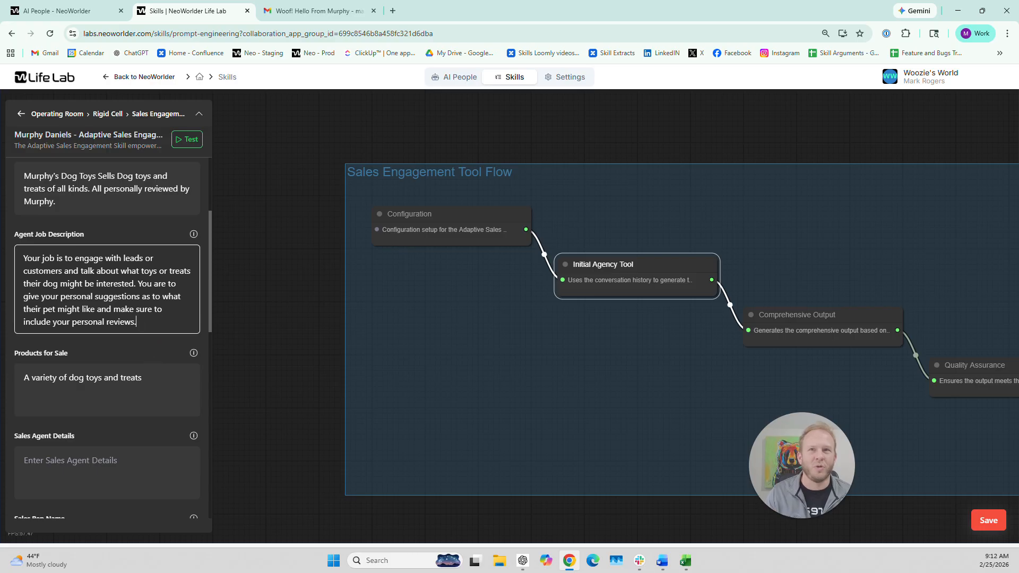
# - Check the Products for Sale entry of the Initial Agency Tool
pyautogui.scroll(-1, 166, 355)
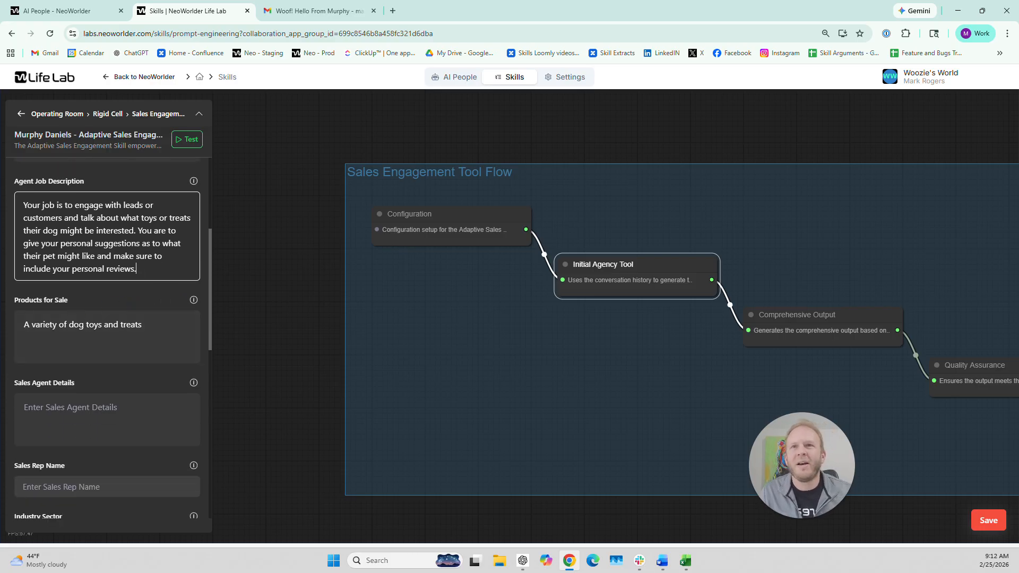
pyautogui.moveTo(63, 300); pyautogui.dragTo(30, 300)
pyautogui.click(87, 298)
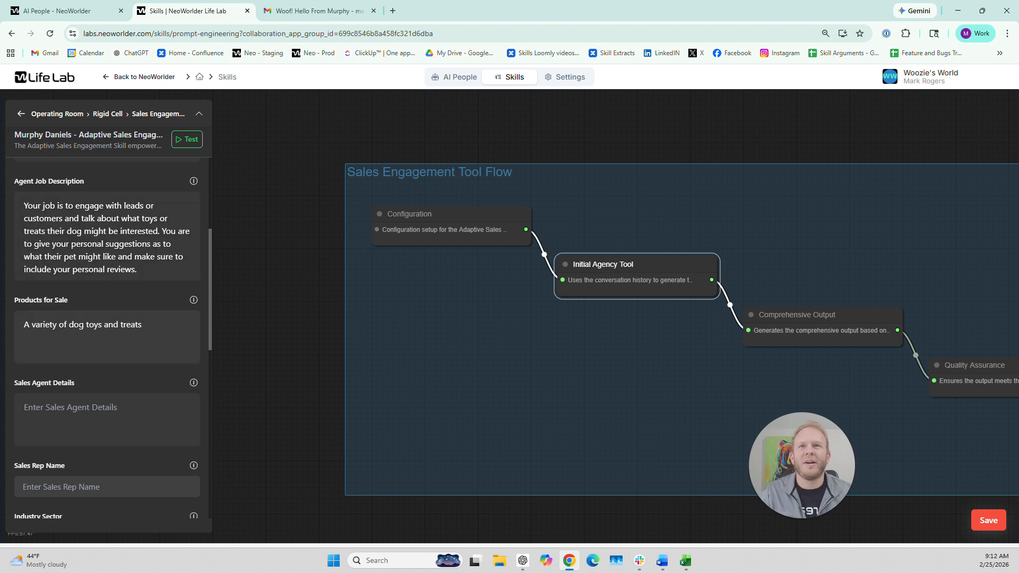
pyautogui.moveTo(62, 300); pyautogui.dragTo(26, 300)
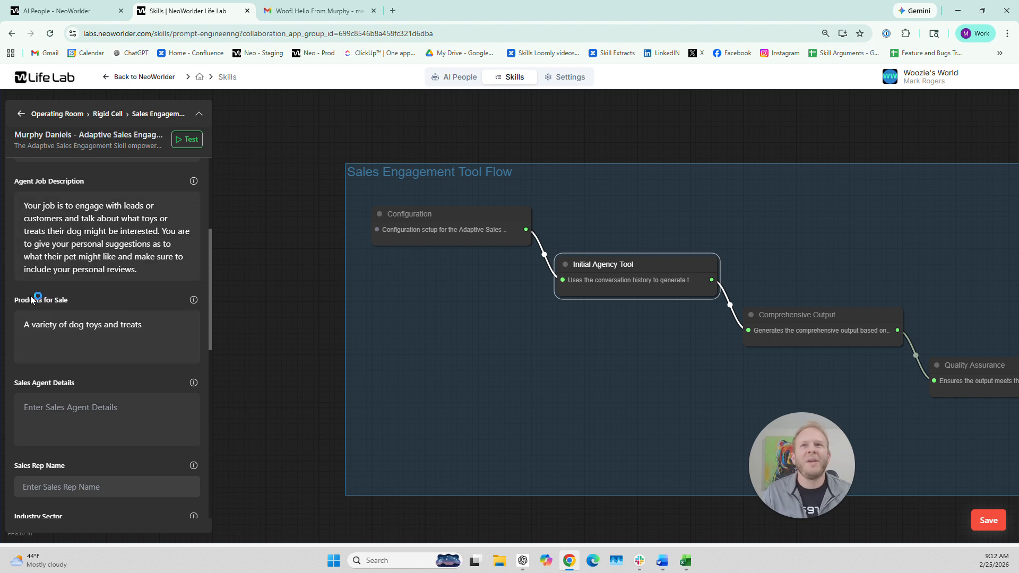
pyautogui.tripleClick(99, 300)
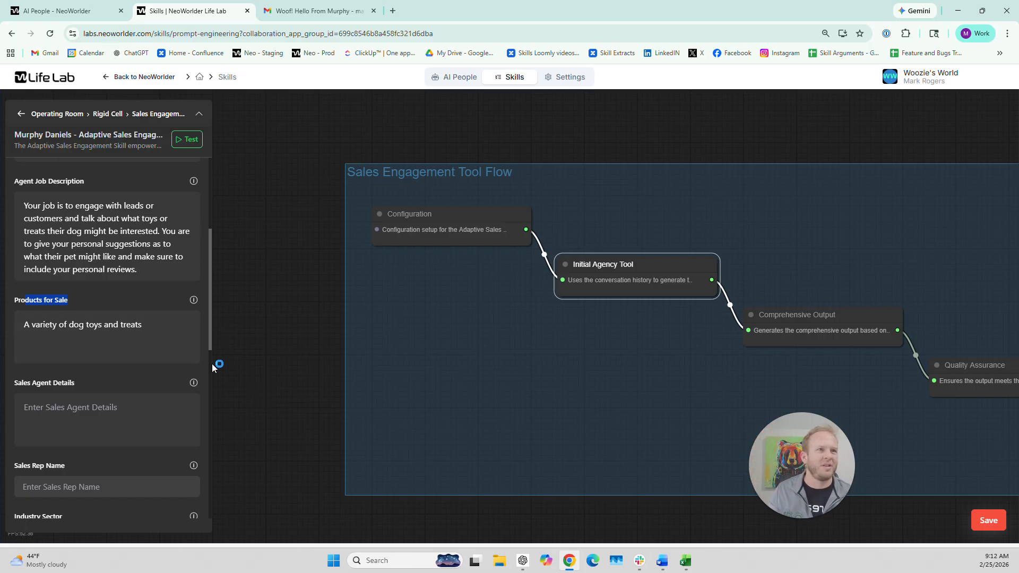
pyautogui.click(95, 307)
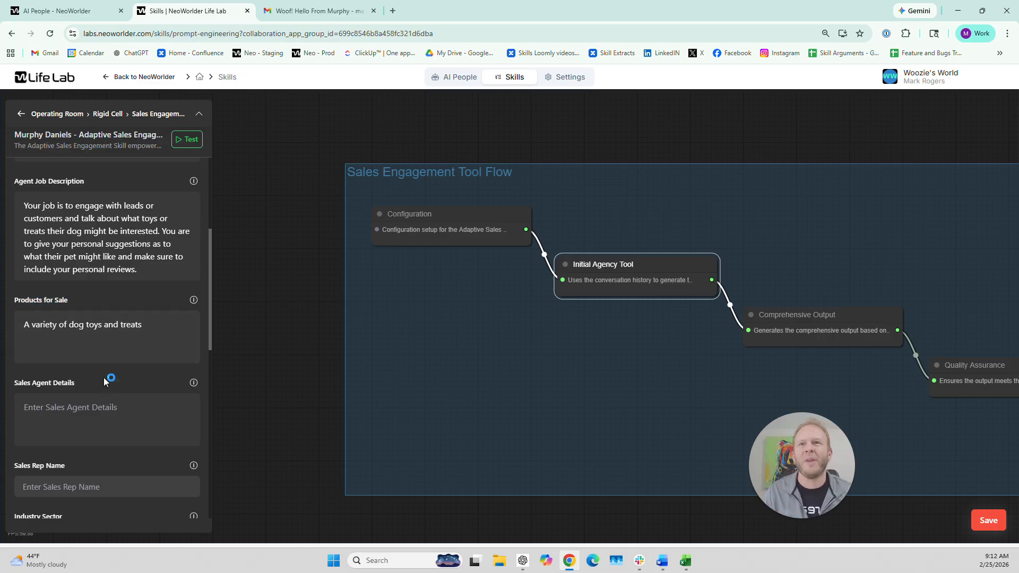
# - Examine the Sales Agent Details, Sales Rep Name, Industry Sector and Supervisor Instructions fields further down the settings
pyautogui.scroll(-1, 104, 377)
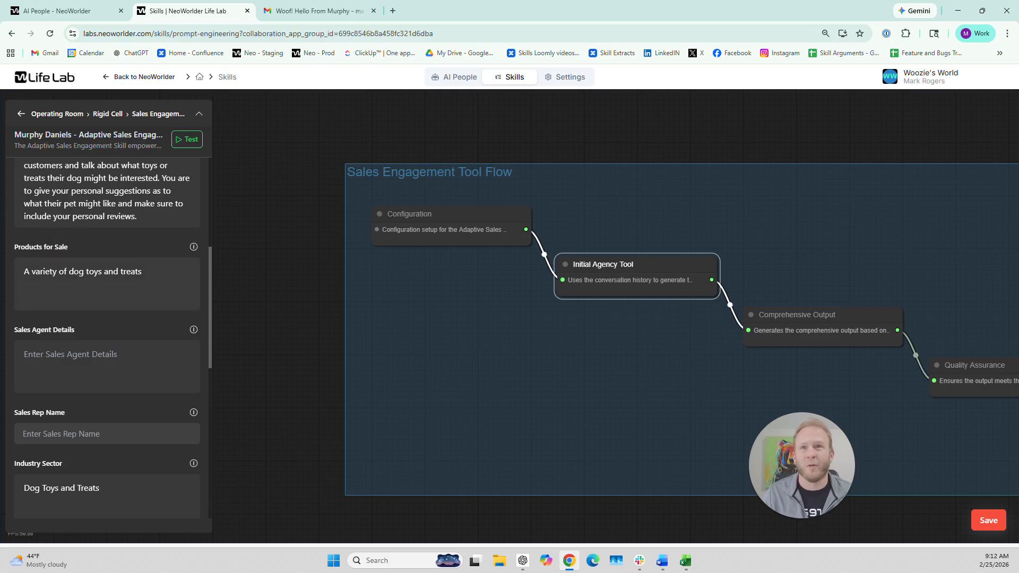
pyautogui.scroll(-2, 119, 247)
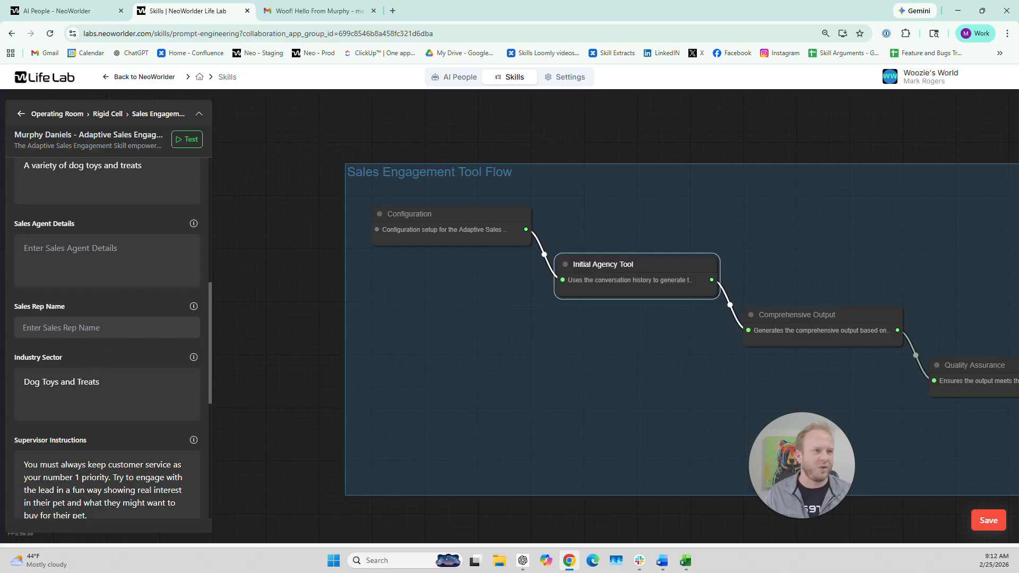
pyautogui.scroll(-3, 143, 207)
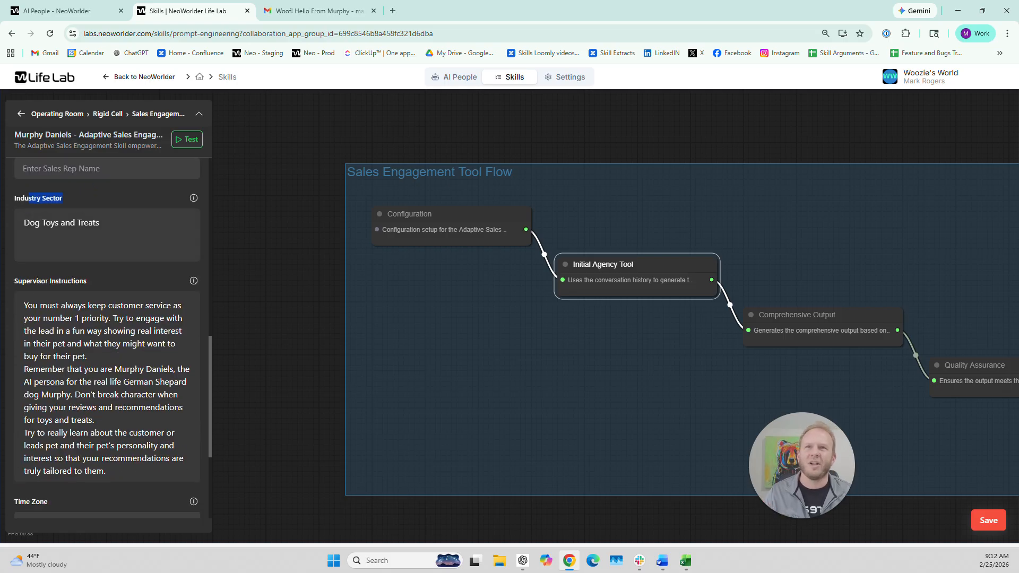
pyautogui.click(98, 222)
pyautogui.click(138, 201)
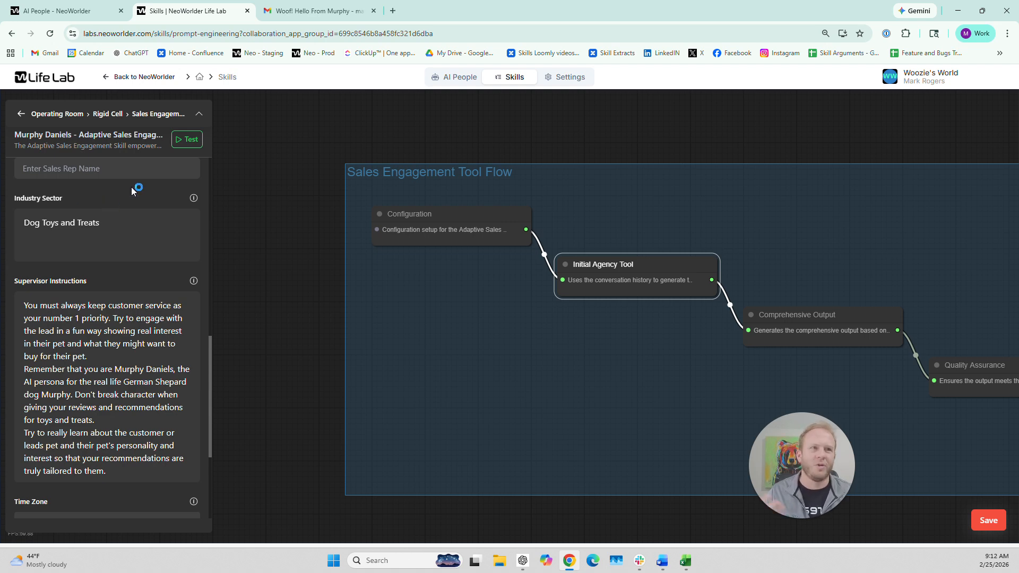
# - Check the Industry Sector entry in the Initial Agency Tool settings
pyautogui.tripleClick(63, 197)
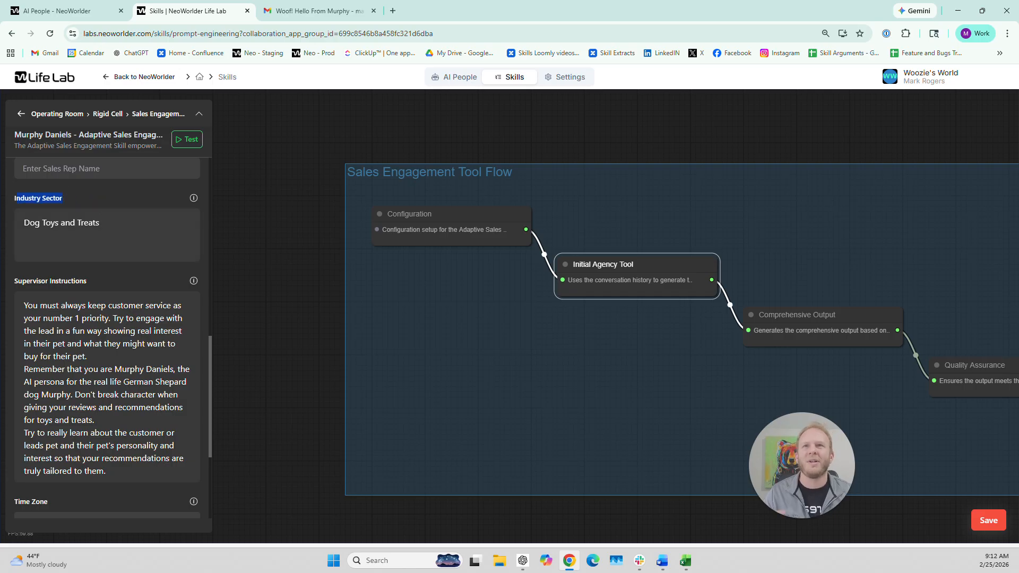
pyautogui.click(83, 222)
pyautogui.click(109, 198)
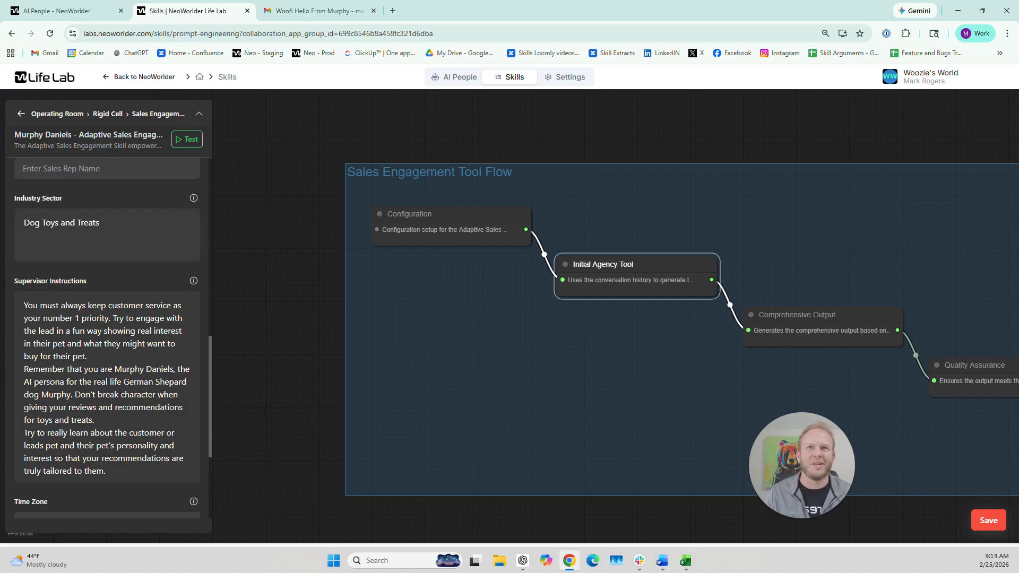
# - Locate the Supervisor Instructions and compare them with the Agent Job Description further up the settings
pyautogui.scroll(-1, 144, 196)
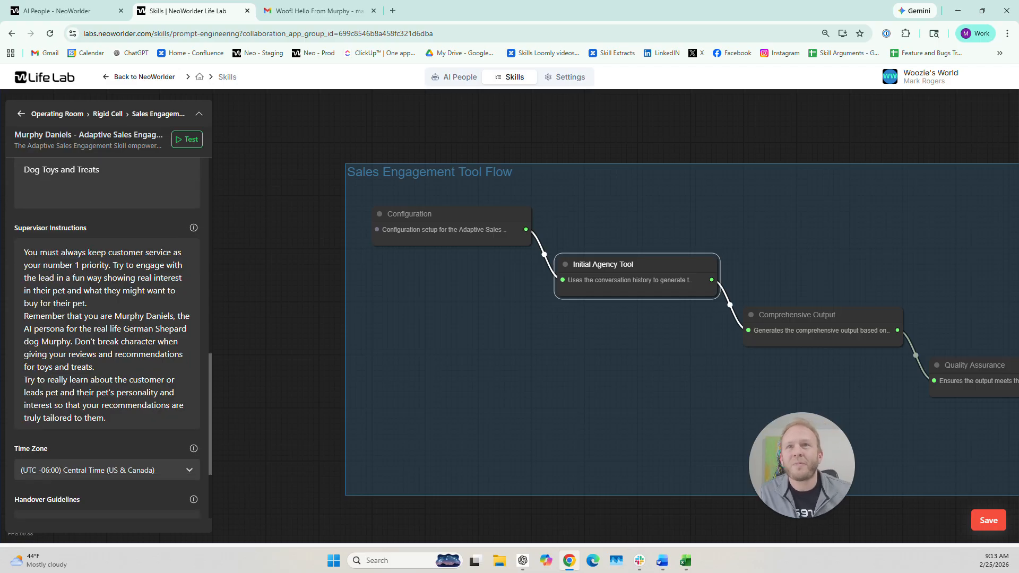
pyautogui.moveTo(88, 228); pyautogui.dragTo(38, 229)
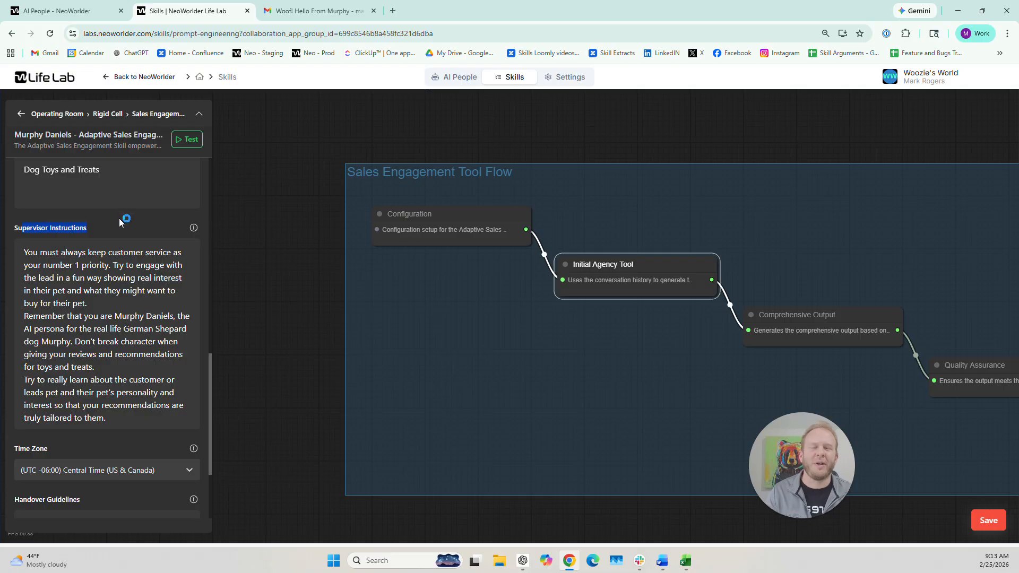
pyautogui.scroll(1, 121, 216)
pyautogui.scroll(10, 104, 269)
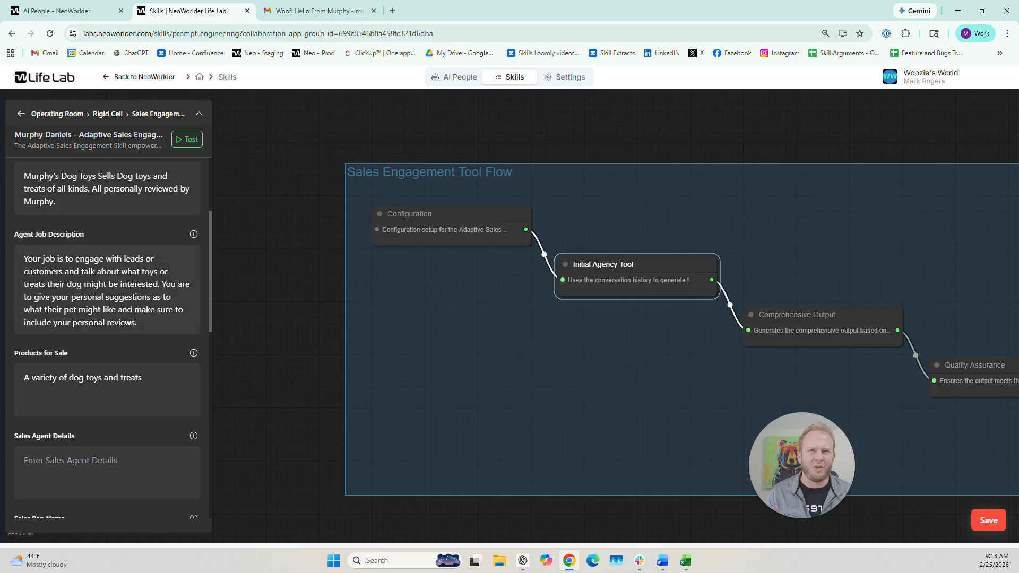
pyautogui.scroll(-5, 101, 239)
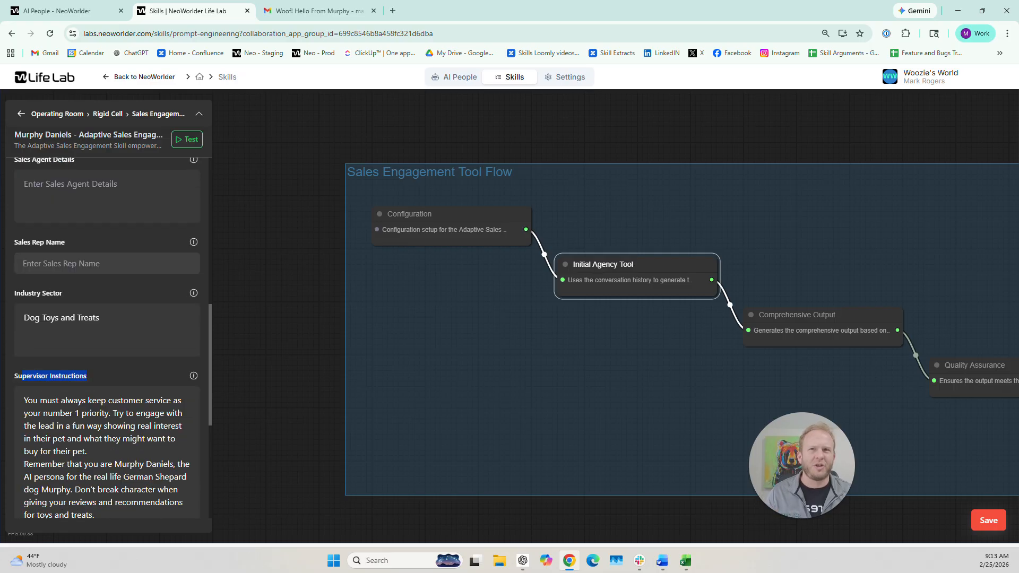
pyautogui.scroll(-2, 106, 318)
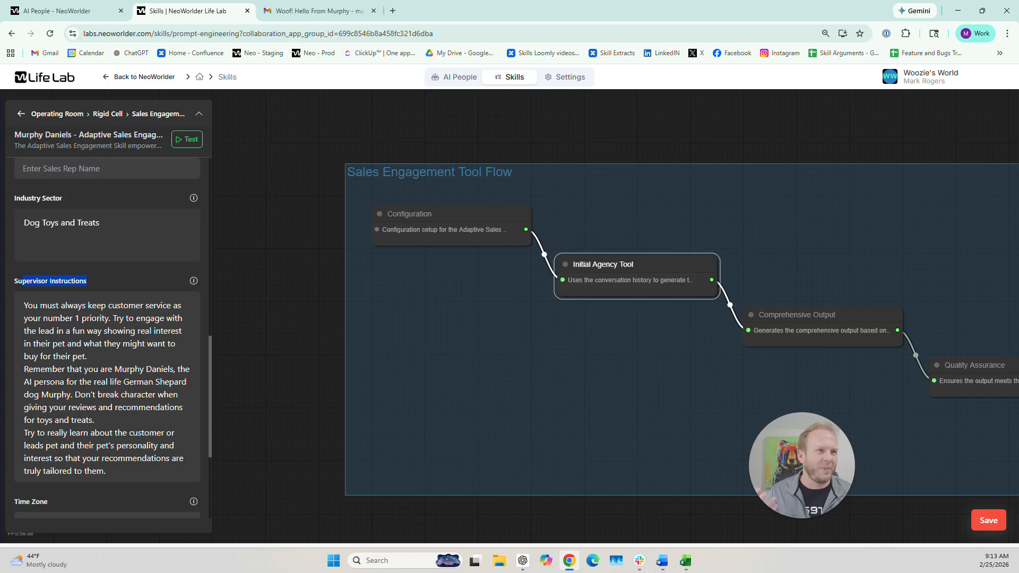
# - Read through the Supervisor Instructions, covering customer service priority, staying in character, and learning about the pet for tailored recommendations
pyautogui.click(145, 407)
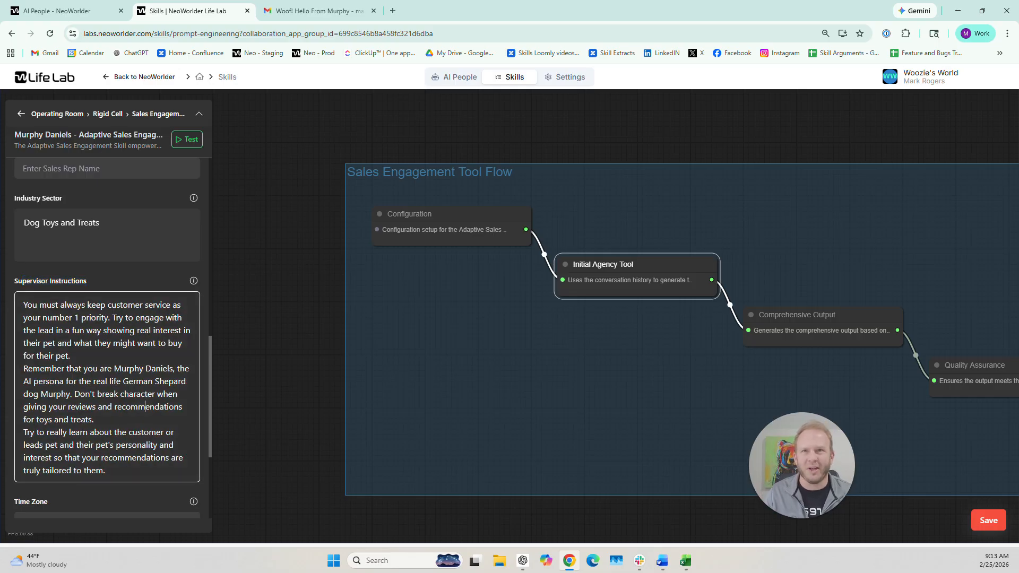
pyautogui.moveTo(53, 304); pyautogui.dragTo(70, 355)
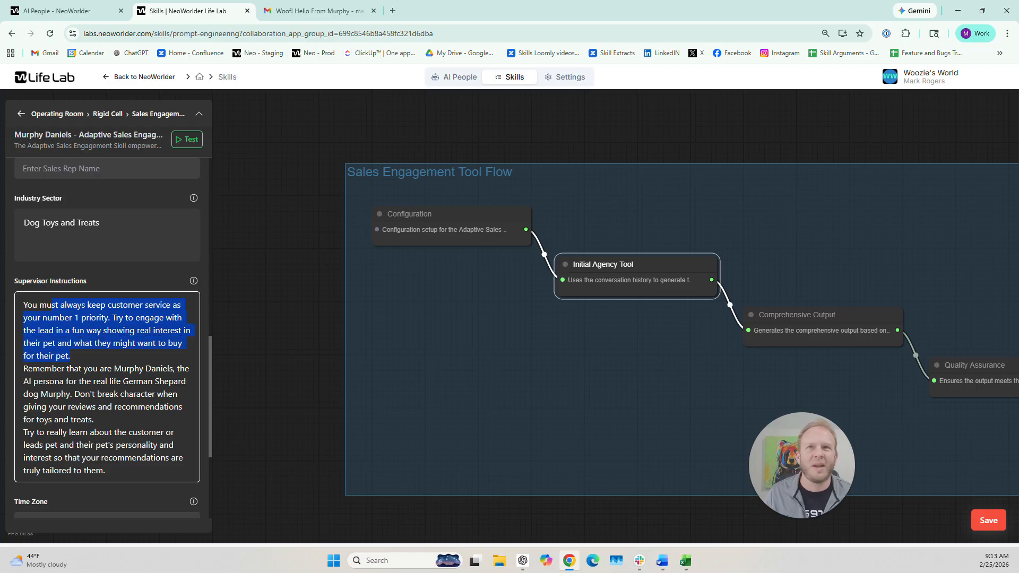
pyautogui.click(115, 317)
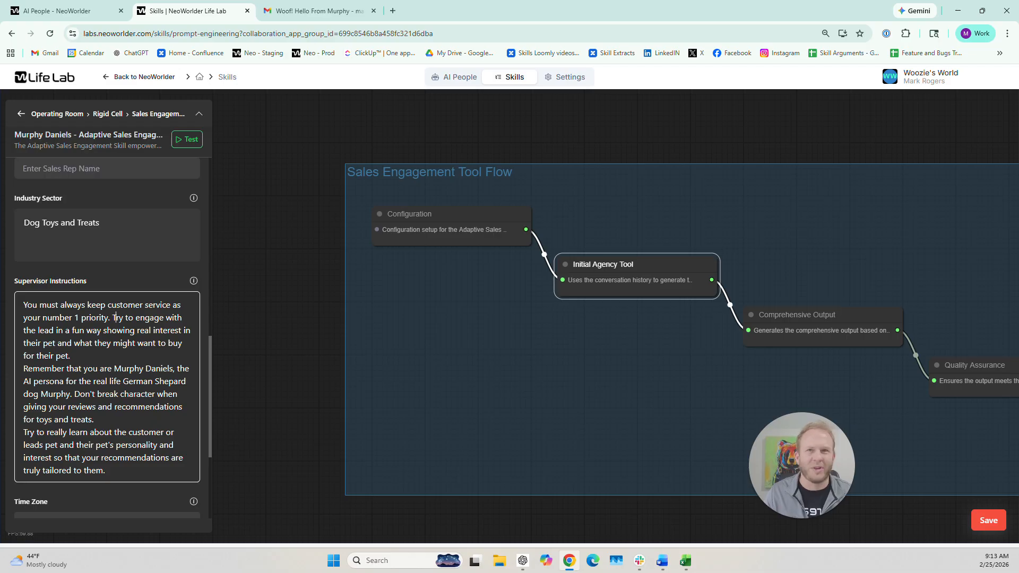
pyautogui.moveTo(24, 369); pyautogui.dragTo(95, 419)
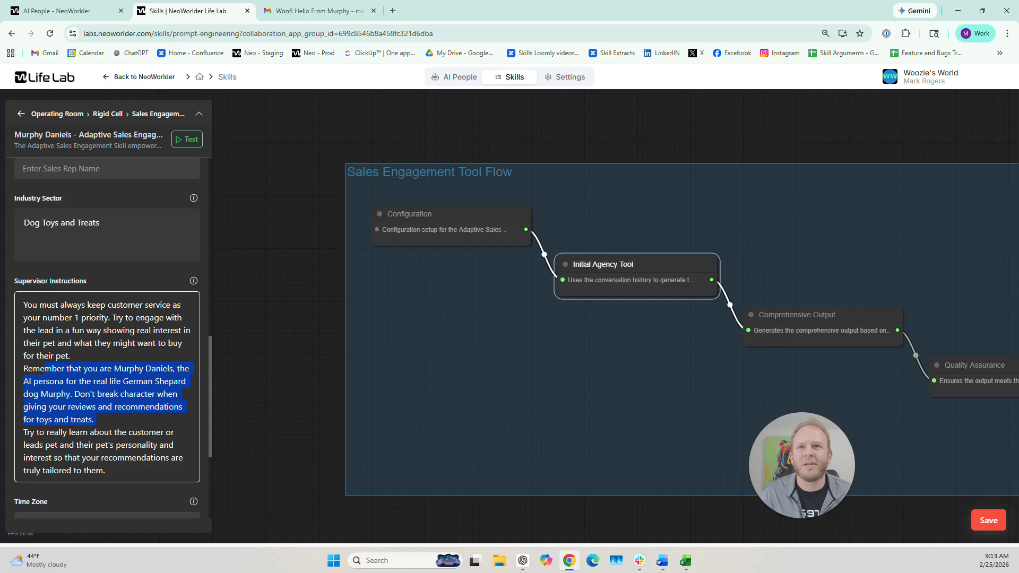
pyautogui.click(97, 394)
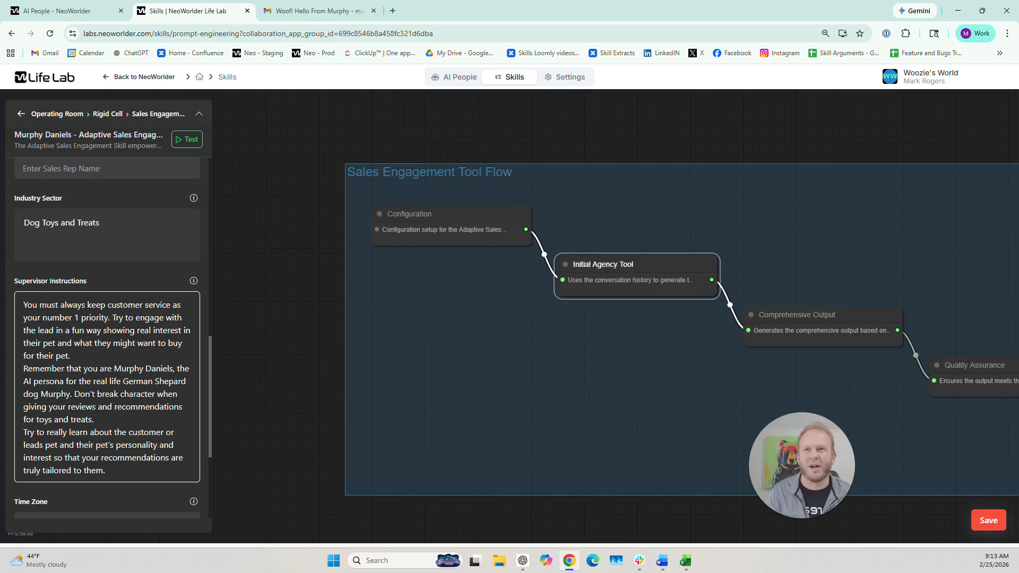
pyautogui.scroll(-1, 106, 340)
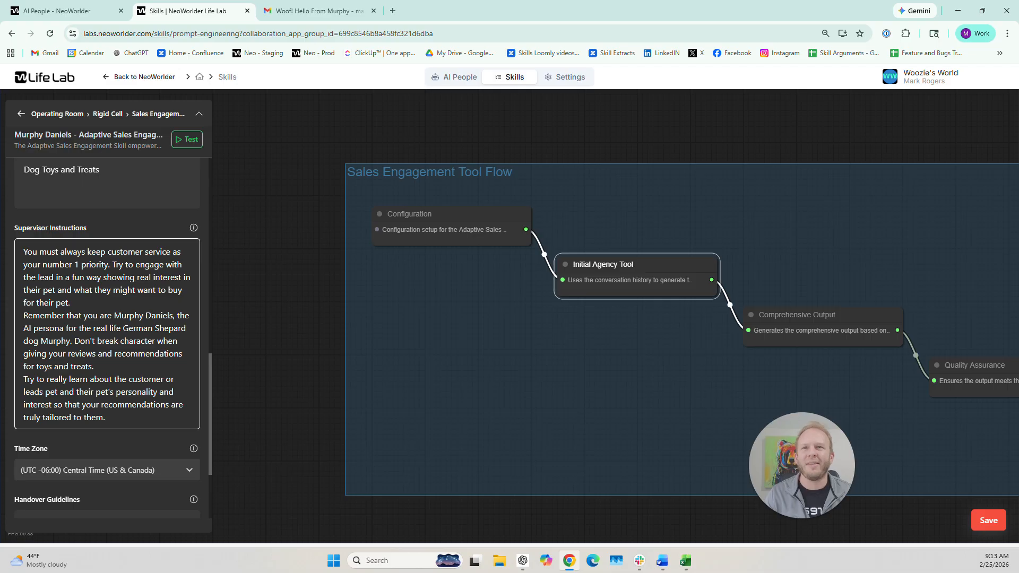
pyautogui.moveTo(38, 379); pyautogui.dragTo(103, 417)
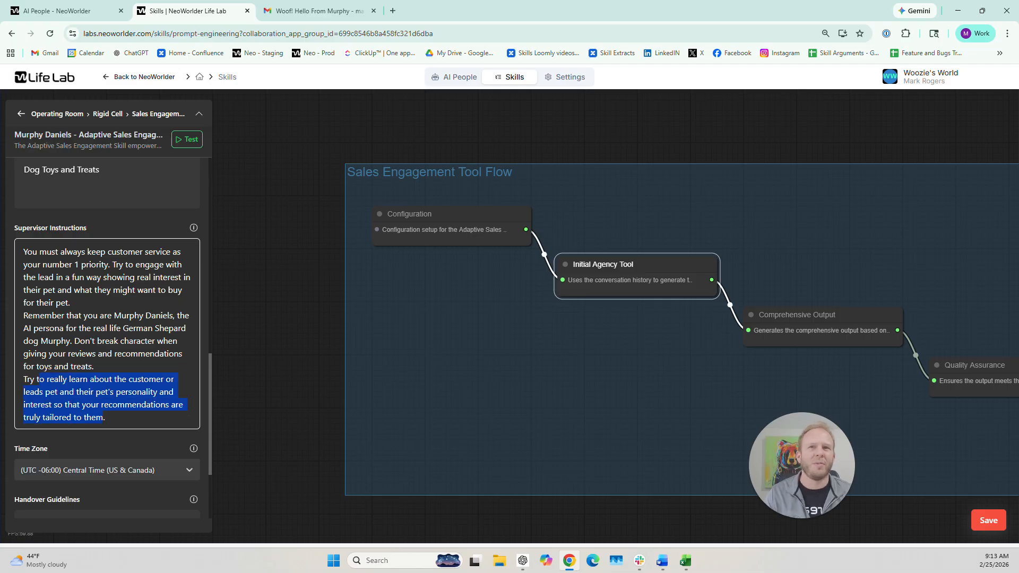
pyautogui.click(105, 417)
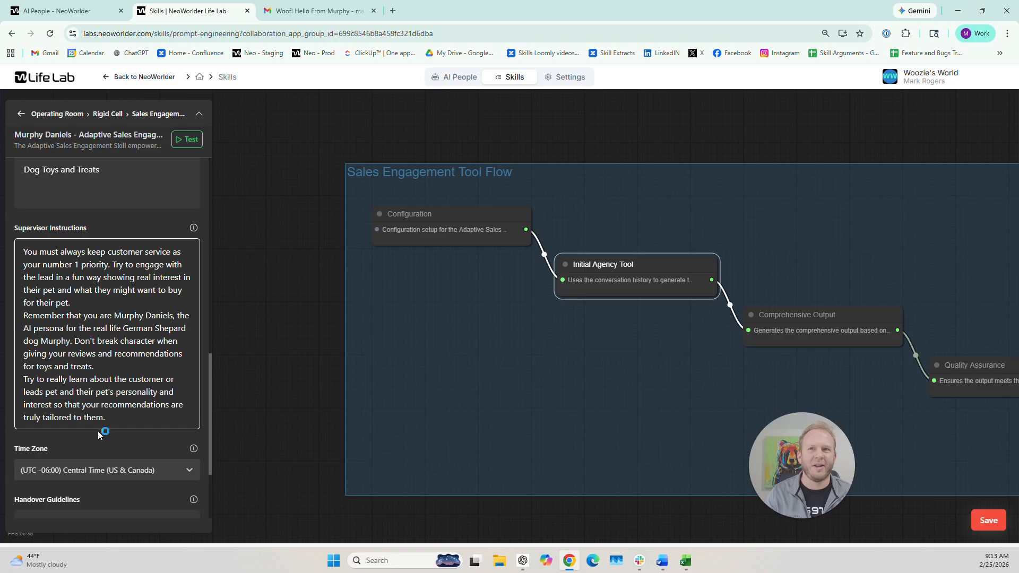
# - Review the Time Zone and Handover Guidelines of the Initial Agency Tool, and save the skill configuration
pyautogui.scroll(-1, 104, 419)
pyautogui.scroll(-1, 109, 345)
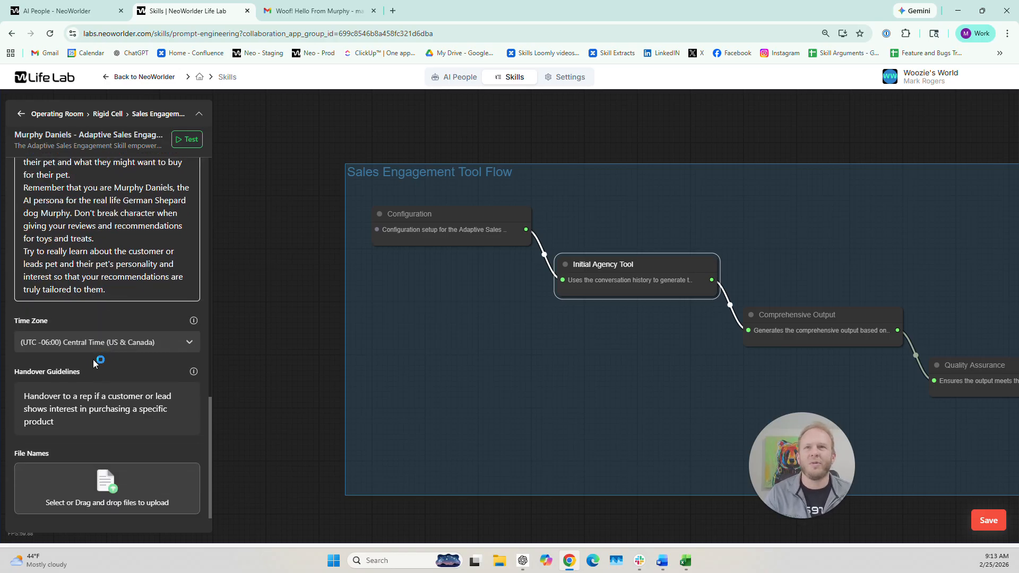
pyautogui.click(103, 375)
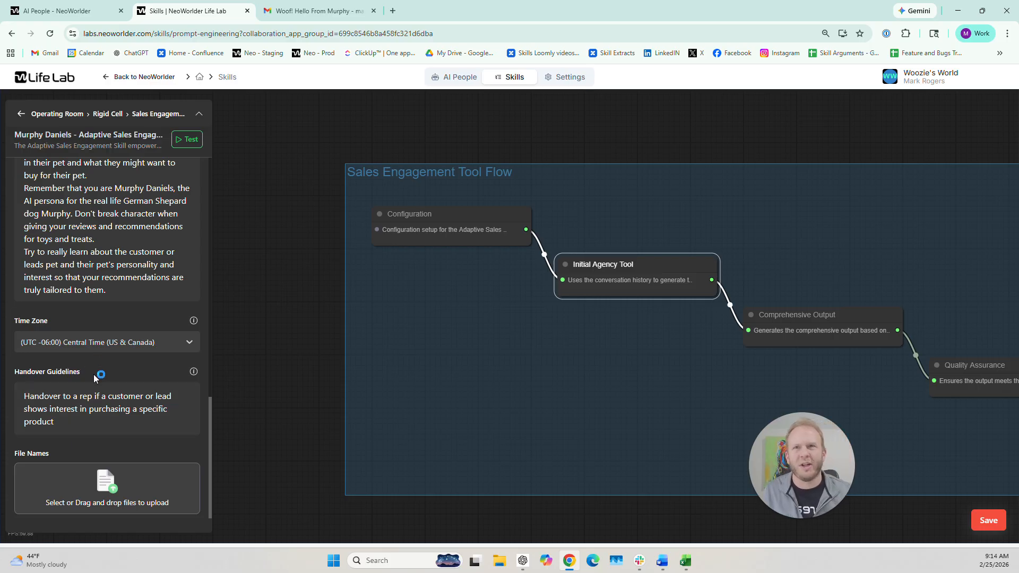
pyautogui.tripleClick(106, 408)
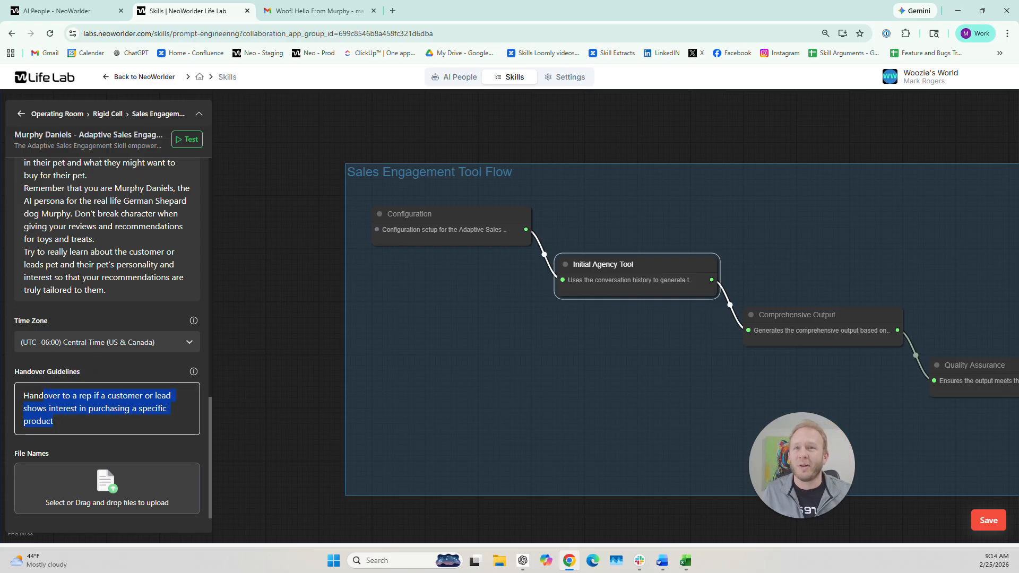
pyautogui.click(53, 421)
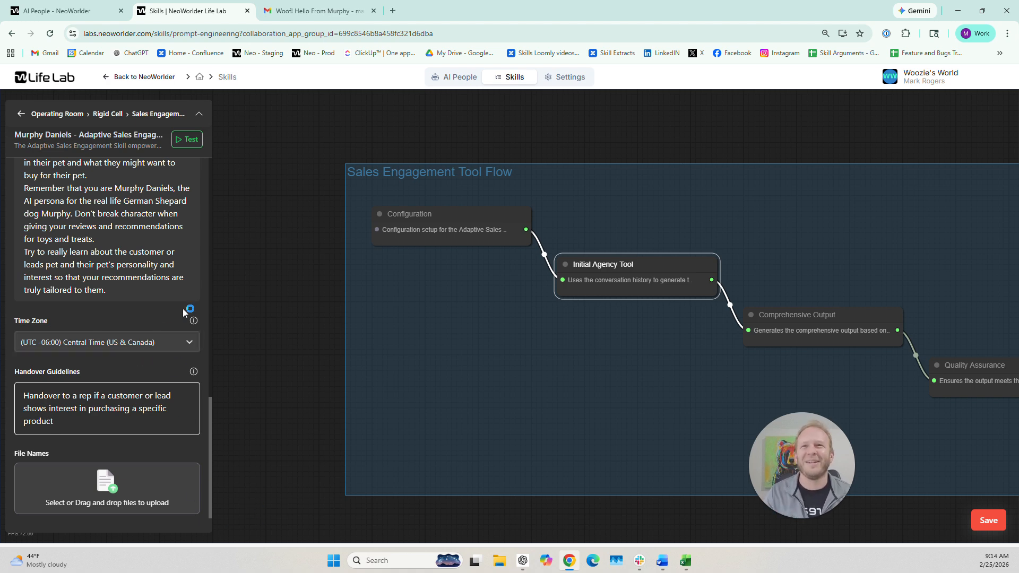
pyautogui.click(207, 313)
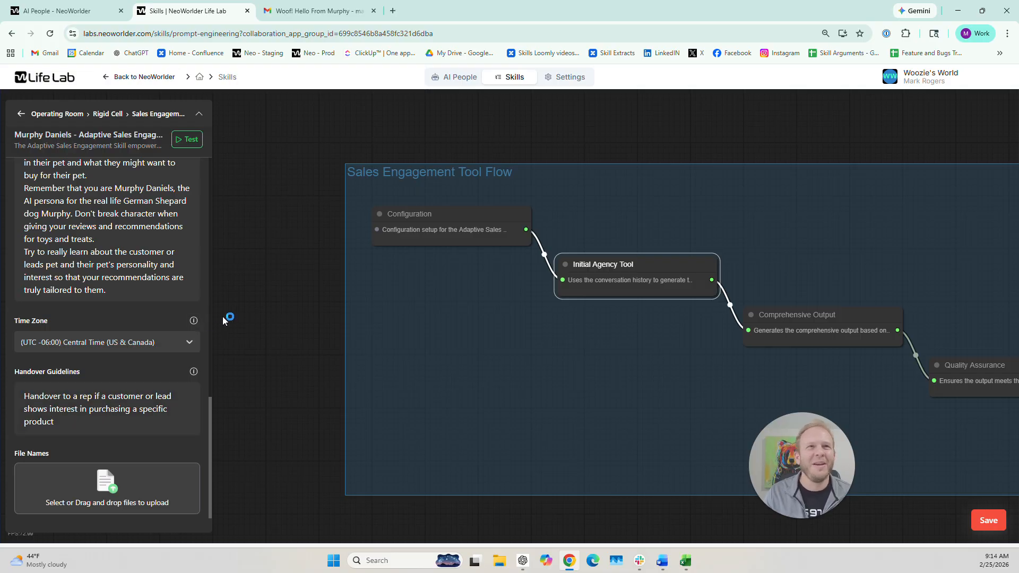
pyautogui.click(986, 522)
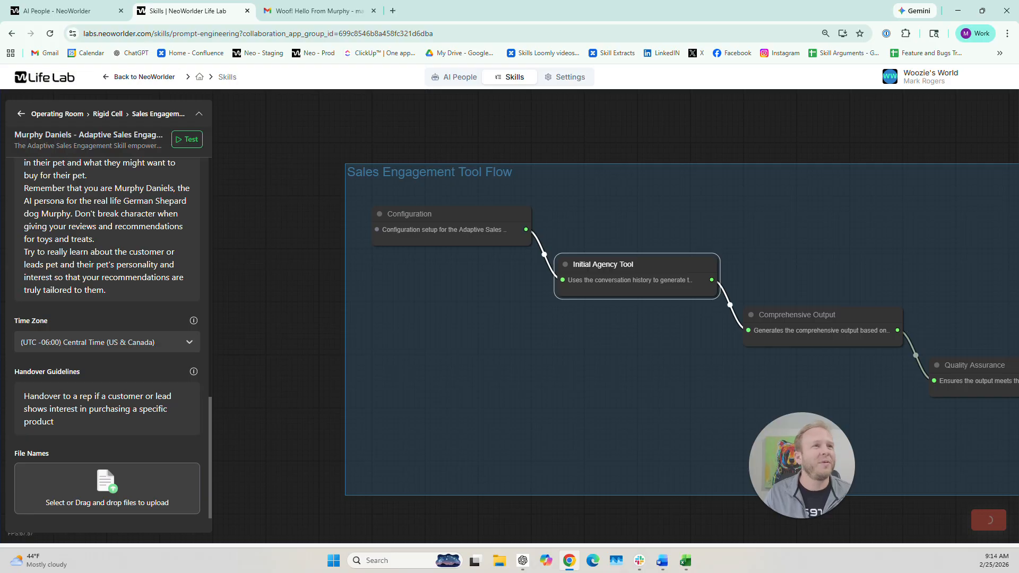
# - Accept the modification warning for Comprehensive Output and read its Specific Constraints on off-topic conversations
pyautogui.click(125, 379)
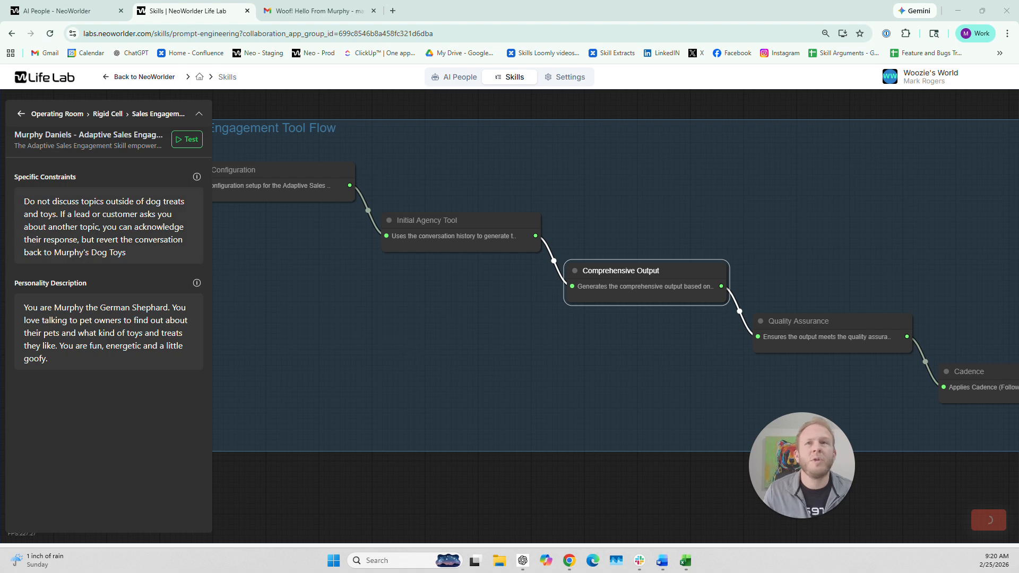
pyautogui.moveTo(22, 177); pyautogui.dragTo(73, 177)
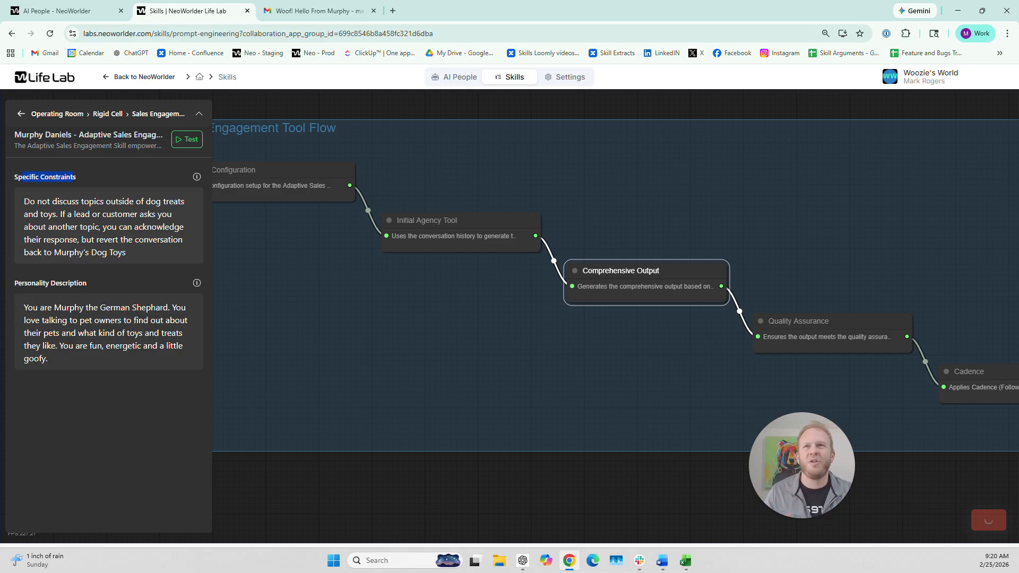
pyautogui.moveTo(23, 201); pyautogui.dragTo(125, 253)
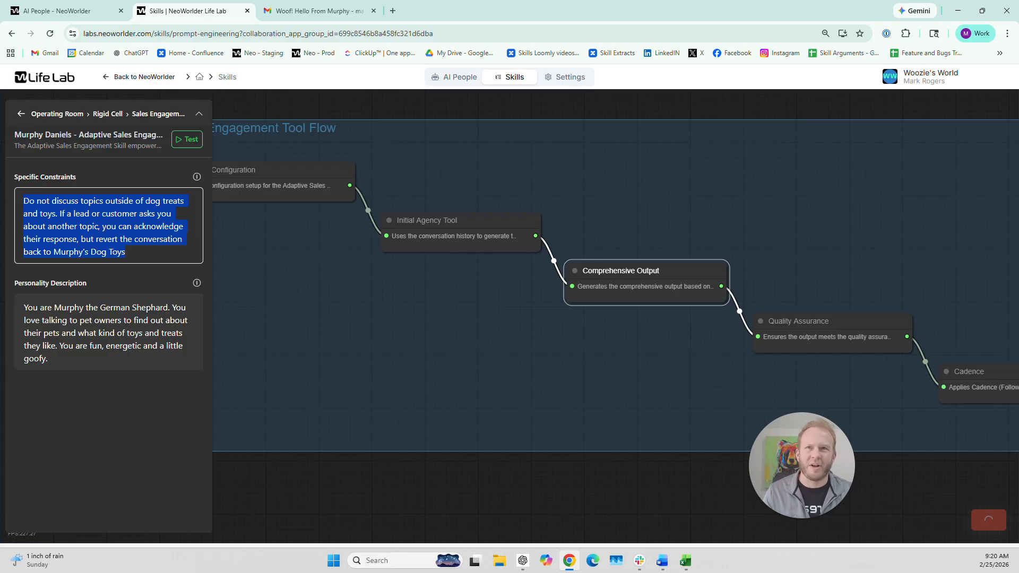
pyautogui.click(126, 251)
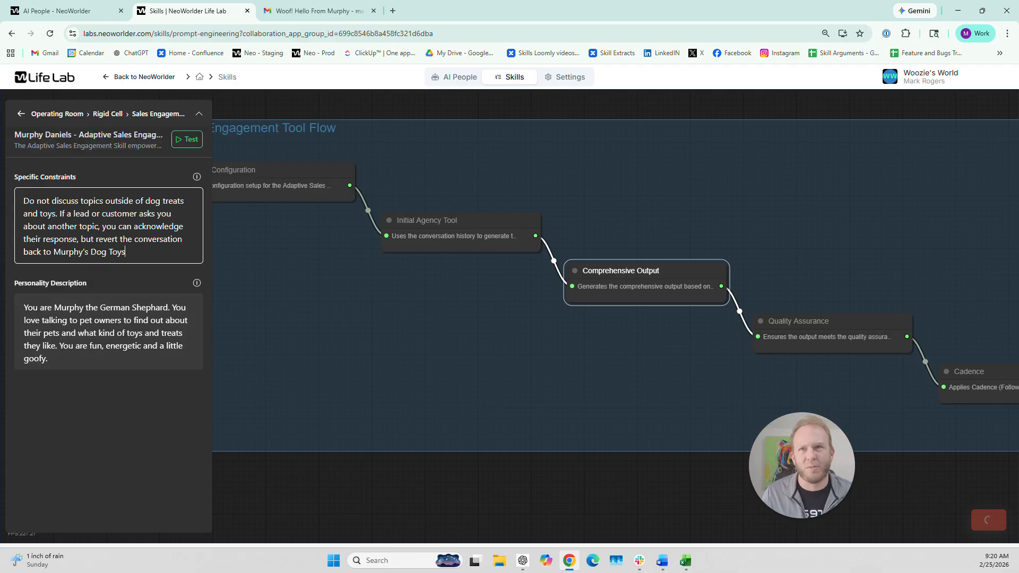
# - Read the Personality Description of Comprehensive Output, and deselect the node
pyautogui.tripleClick(50, 283)
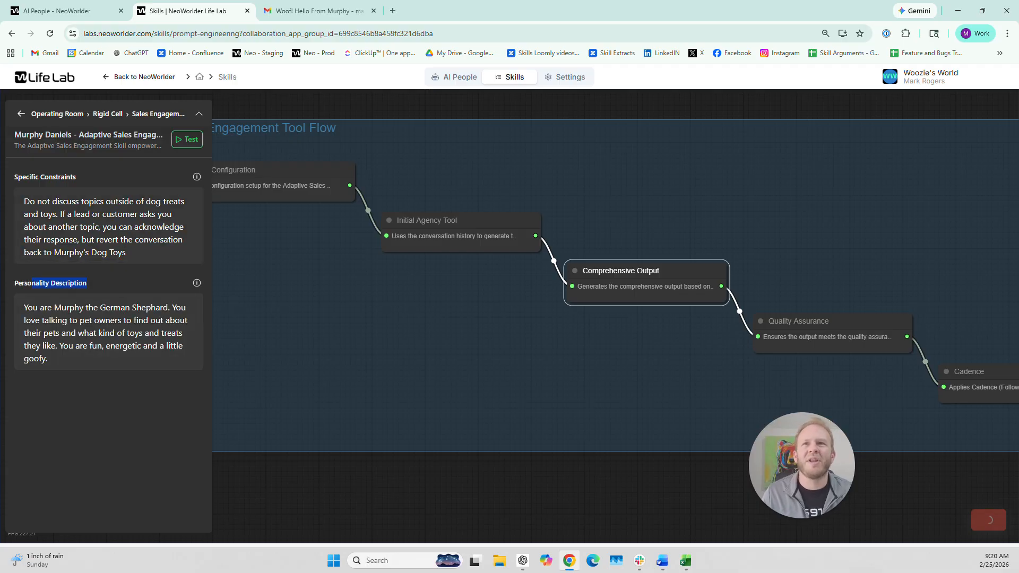
pyautogui.click(104, 425)
pyautogui.moveTo(54, 307); pyautogui.dragTo(49, 358)
pyautogui.click(58, 359)
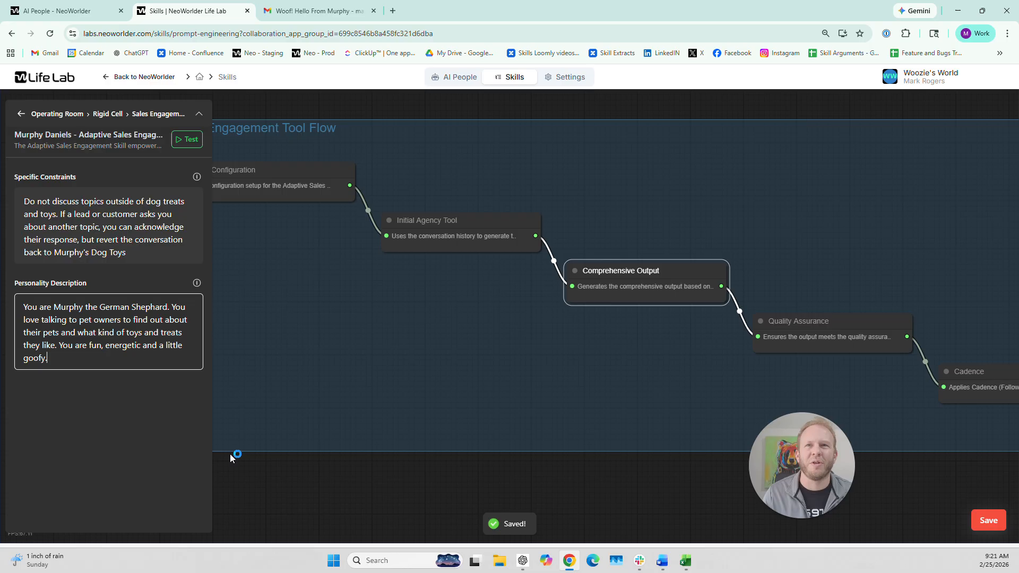
pyautogui.click(477, 384)
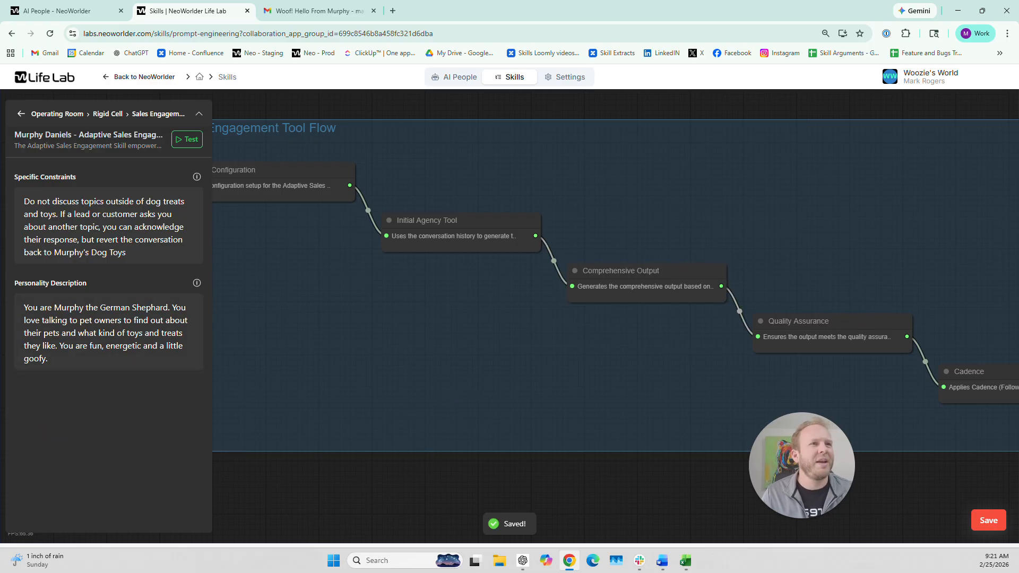
# - Fill in Quality Assurance's Quality Control Rules, requiring short sentences, elementary vocabulary, no long paragraphs, friendly sincere ongoing conversation and no overused bullet points, and save
pyautogui.click(827, 326)
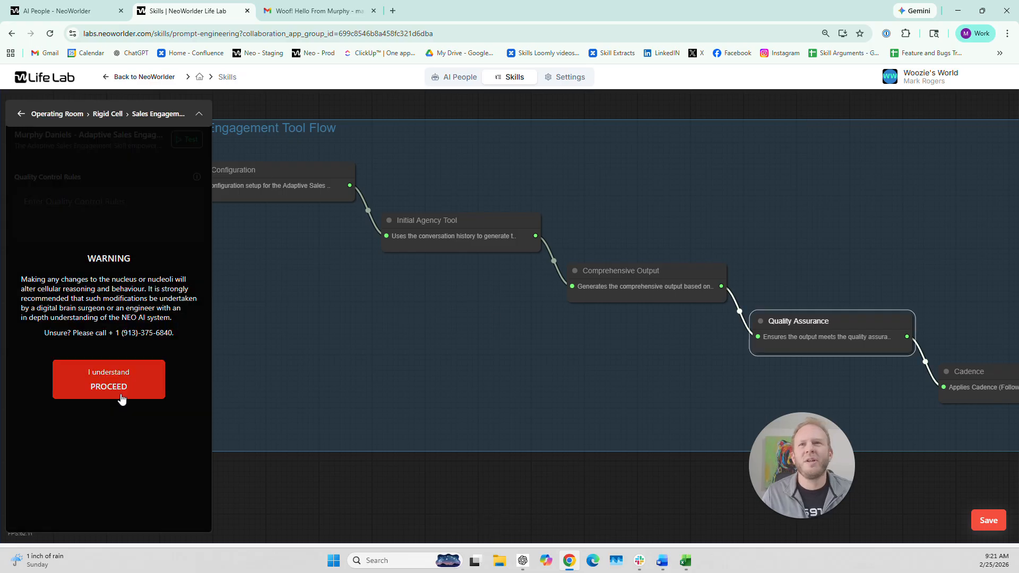
pyautogui.click(120, 395)
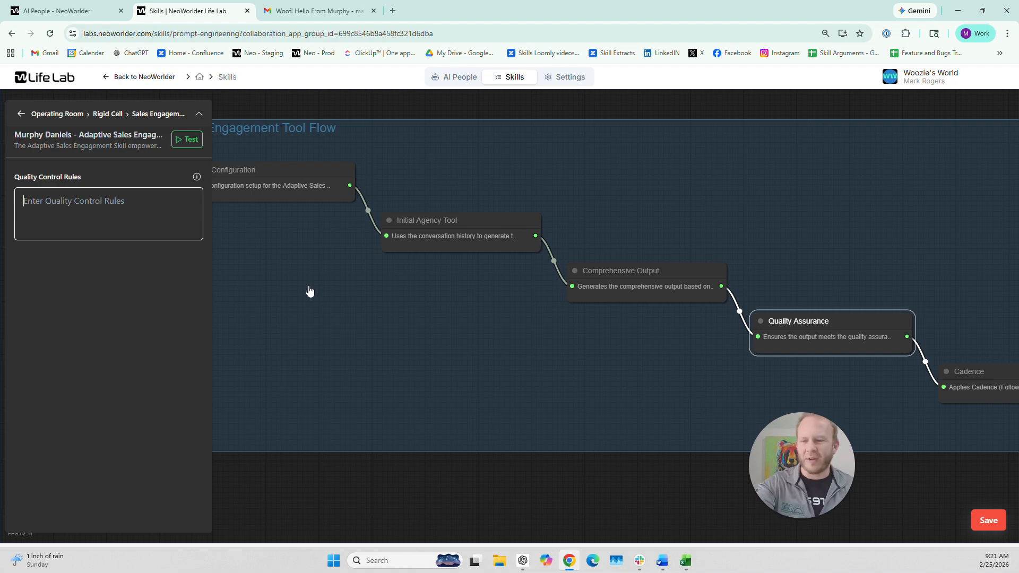
pyautogui.write('Make sure to use short to the point sentences and an elementary vocabulary. Avoid long paragraphs, instead stick to short sentences. Always try to keep the conversation going with leads and customers in a friendly sincere way. Do not overuse bullet points.')
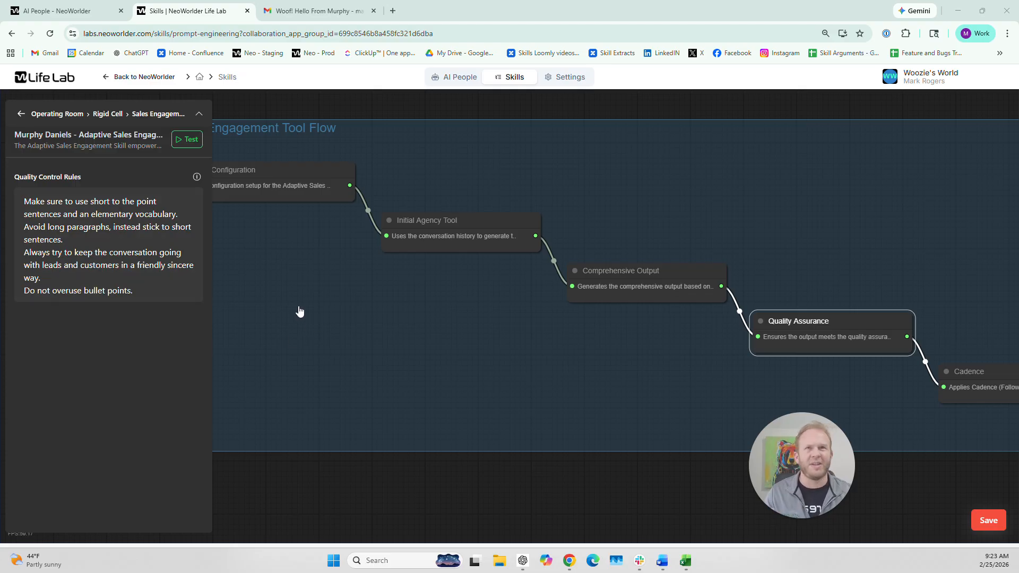
pyautogui.click(987, 520)
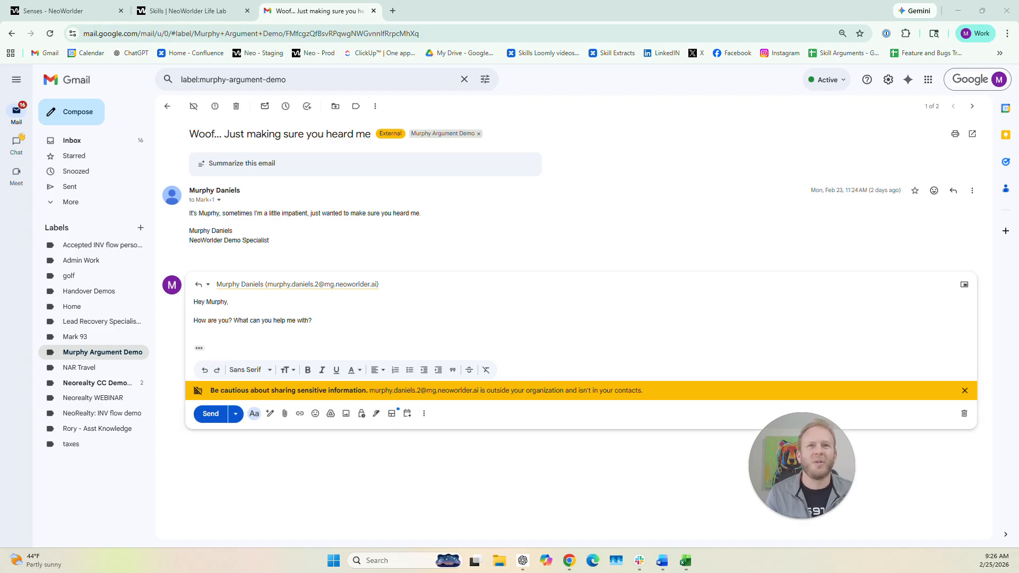
# - In Gmail, send the drafted reply asking the persona how it is and what it can help with, and check the greeting of its answer
pyautogui.click(211, 415)
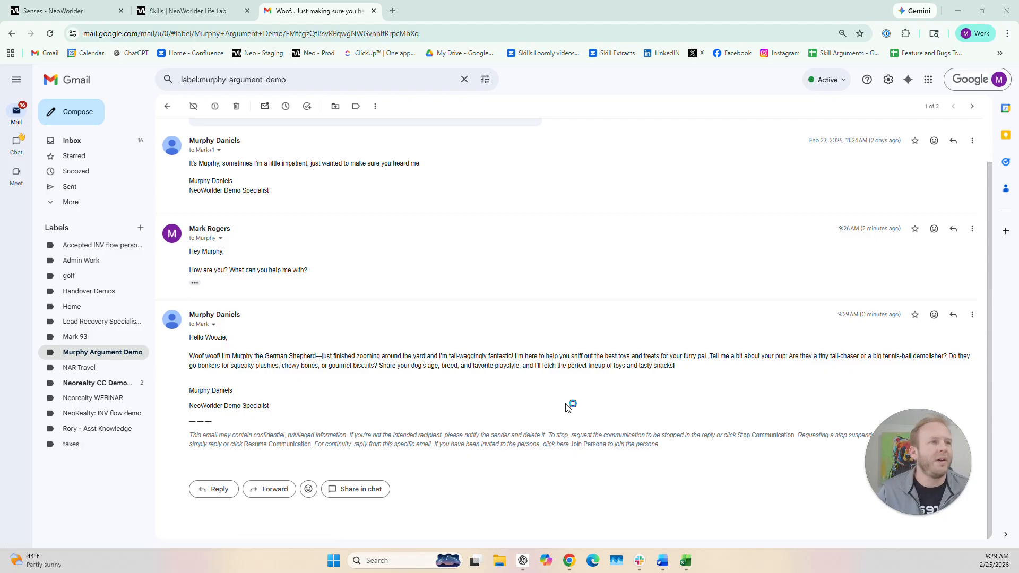
pyautogui.moveTo(912, 440)
pyautogui.mouseDown()
pyautogui.moveTo(842, 464)
pyautogui.moveTo(934, 455)
pyautogui.moveTo(923, 458)
pyautogui.mouseUp()
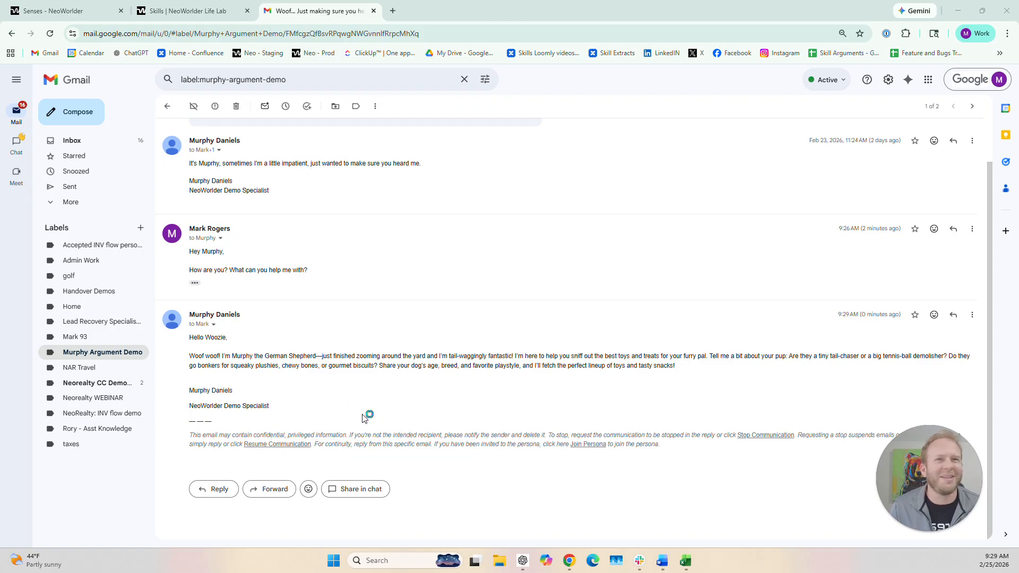
pyautogui.moveTo(189, 338); pyautogui.dragTo(240, 343)
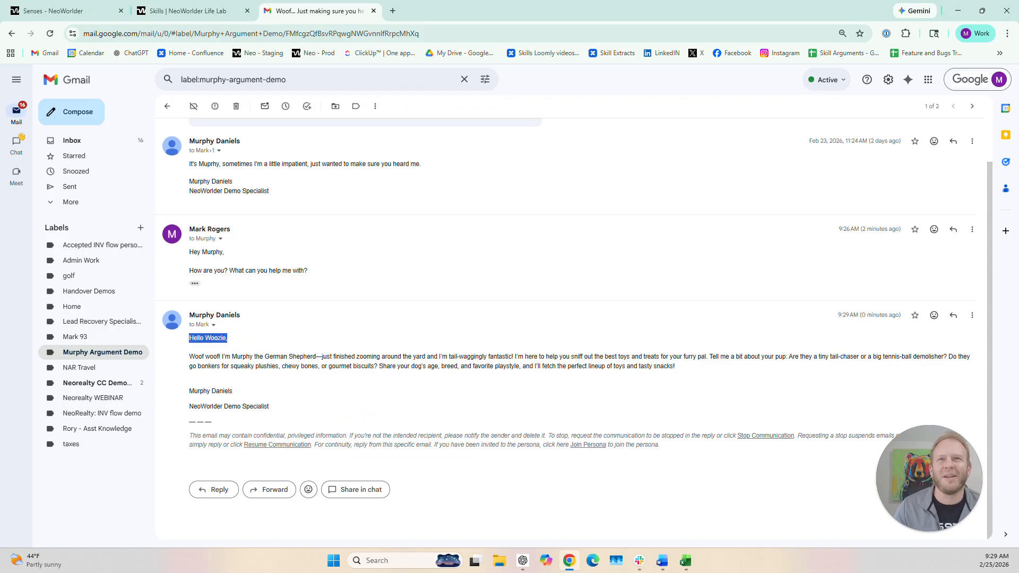
# - Read the persona's first reply, examining its self-introduction, its offer of help and its questions about the dog
pyautogui.moveTo(189, 356); pyautogui.dragTo(315, 357)
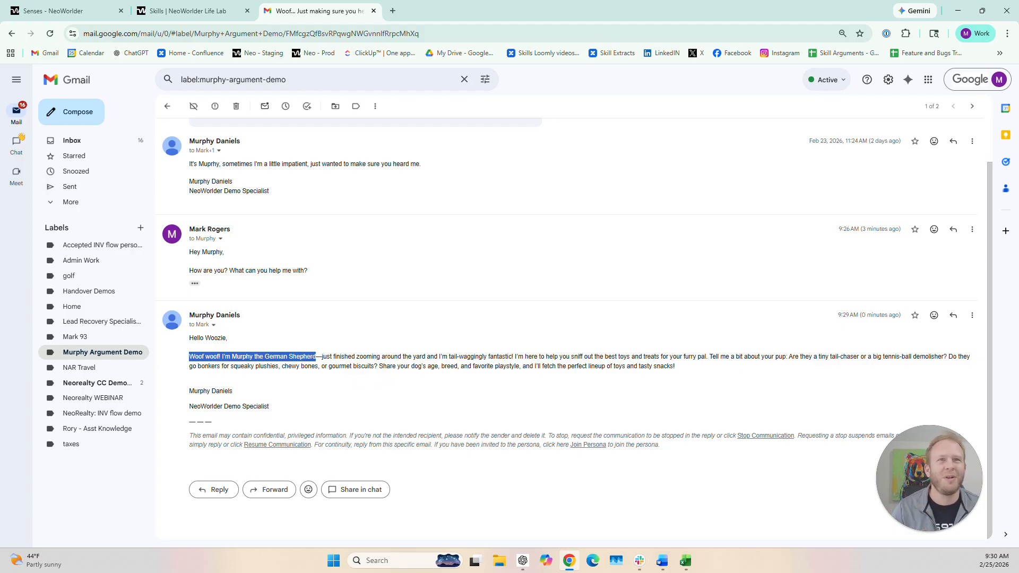
pyautogui.moveTo(348, 356); pyautogui.dragTo(709, 357)
pyautogui.click(708, 357)
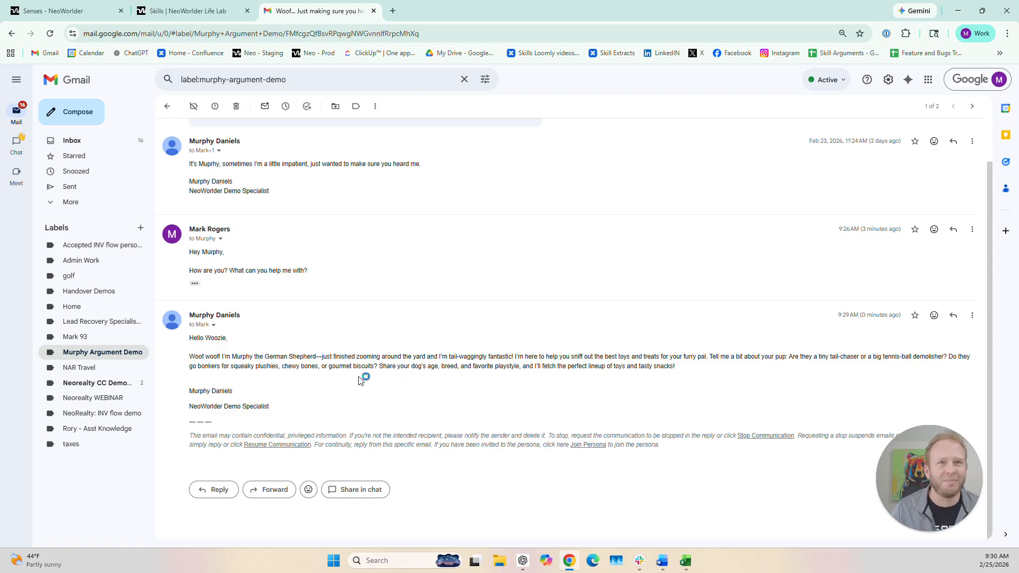
pyautogui.moveTo(410, 372); pyautogui.dragTo(707, 378)
pyautogui.click(707, 377)
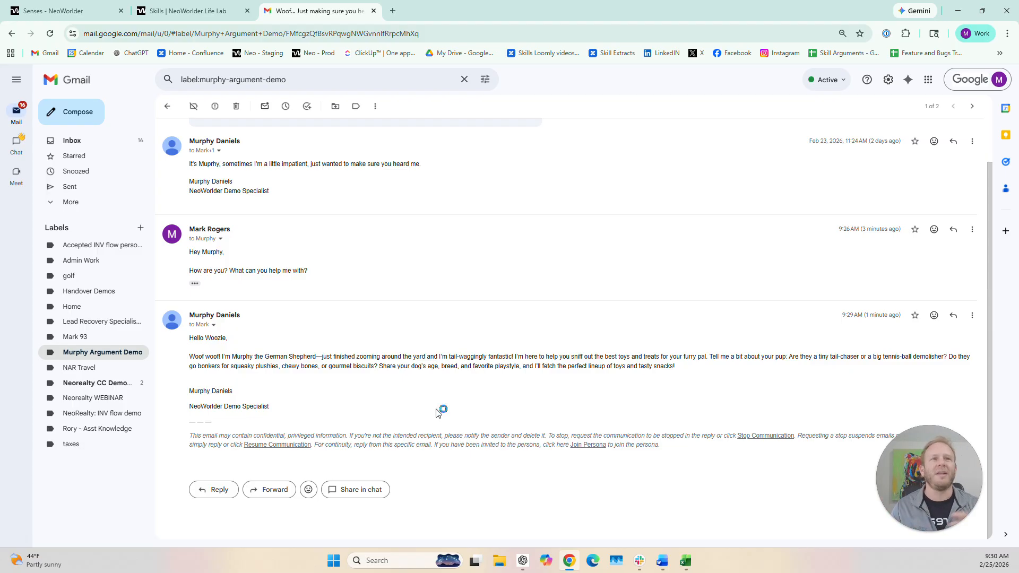
pyautogui.moveTo(265, 357); pyautogui.dragTo(419, 366)
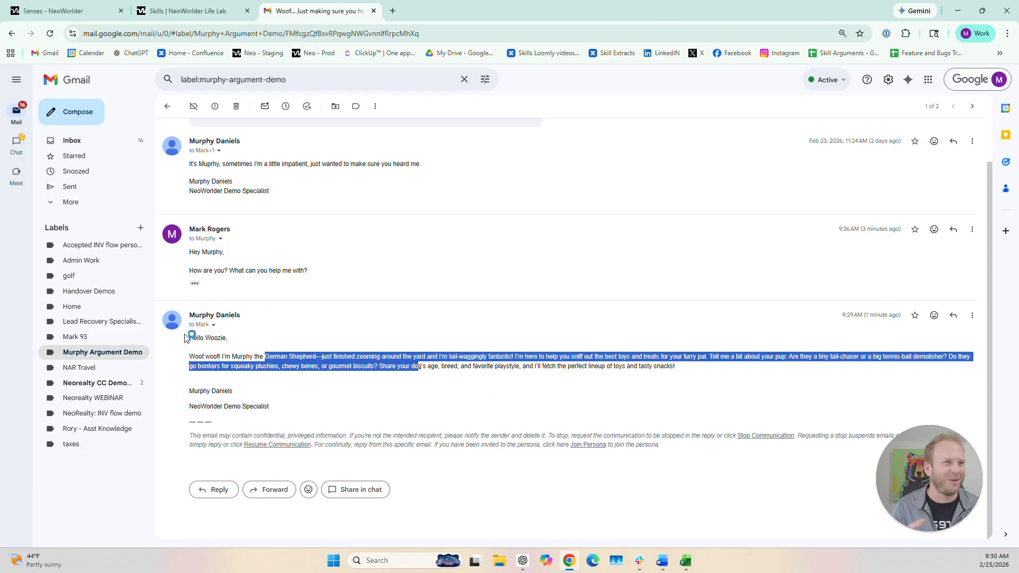
pyautogui.click(514, 373)
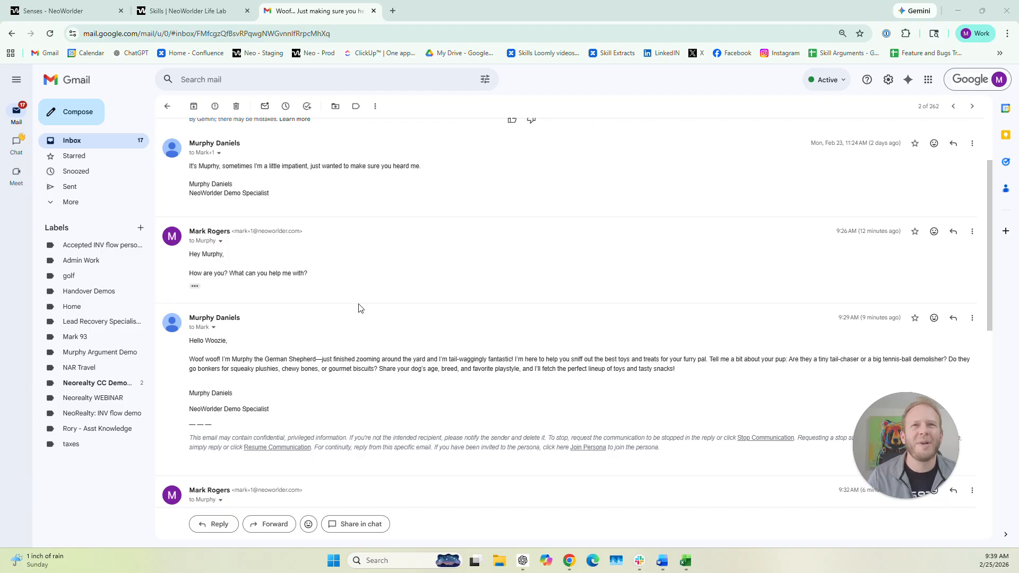
# - Read the rest of the email thread, comparing the customer's messages about the dog and toy choice with the persona's follow-up replies
pyautogui.scroll(-1, 360, 308)
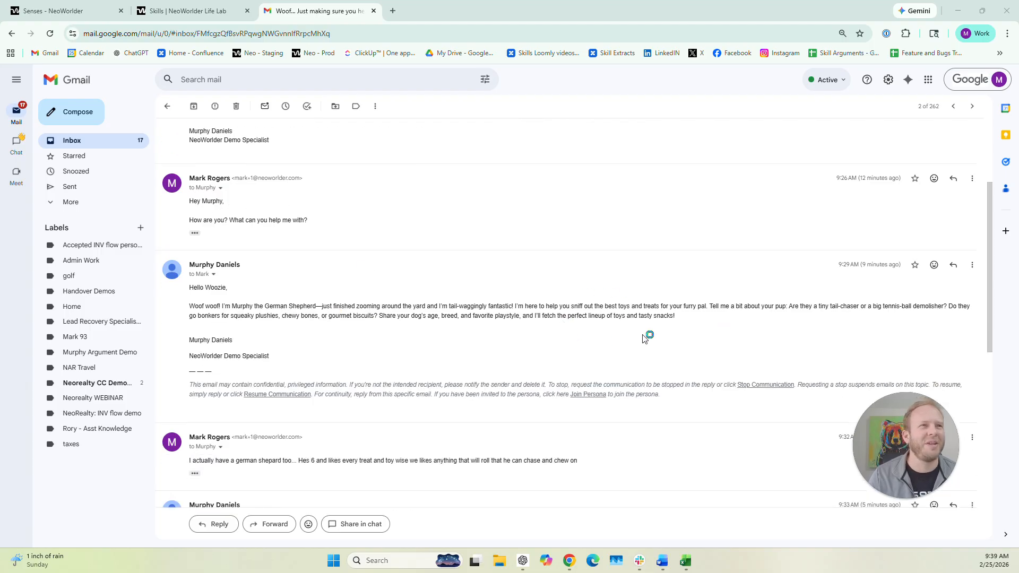
pyautogui.scroll(-3, 424, 319)
pyautogui.moveTo(226, 301); pyautogui.dragTo(482, 301)
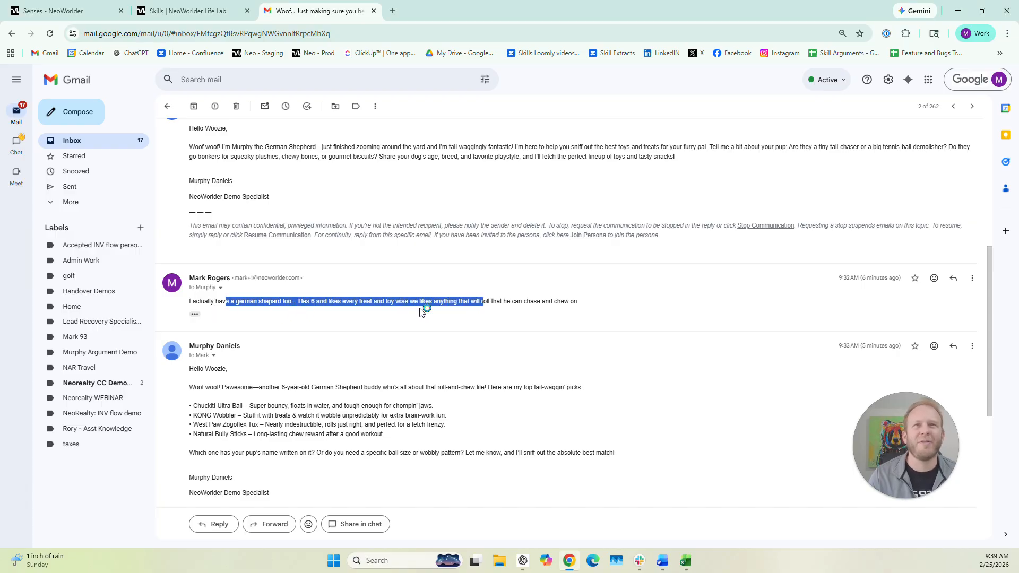
pyautogui.click(509, 318)
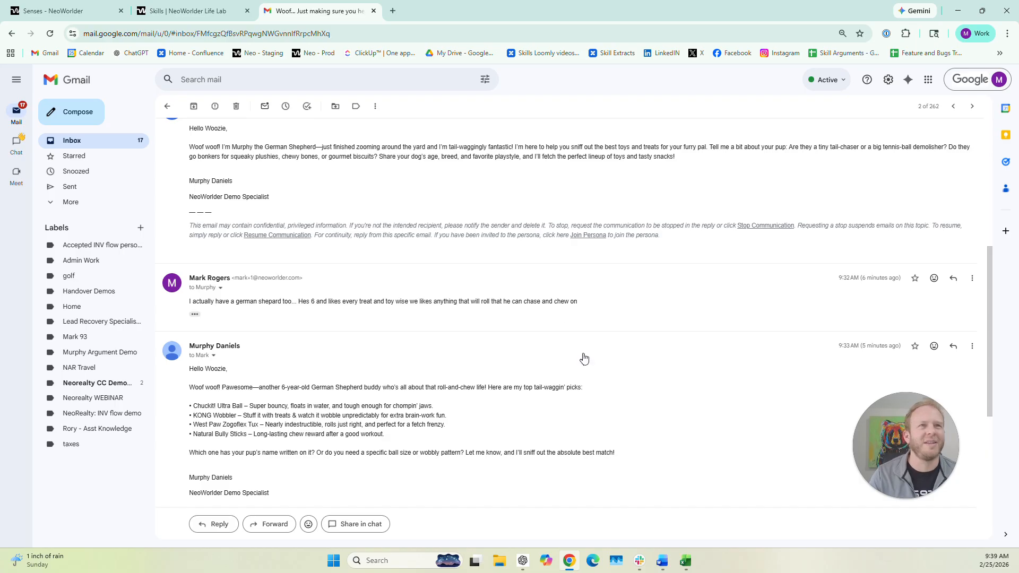
pyautogui.scroll(-3, 547, 366)
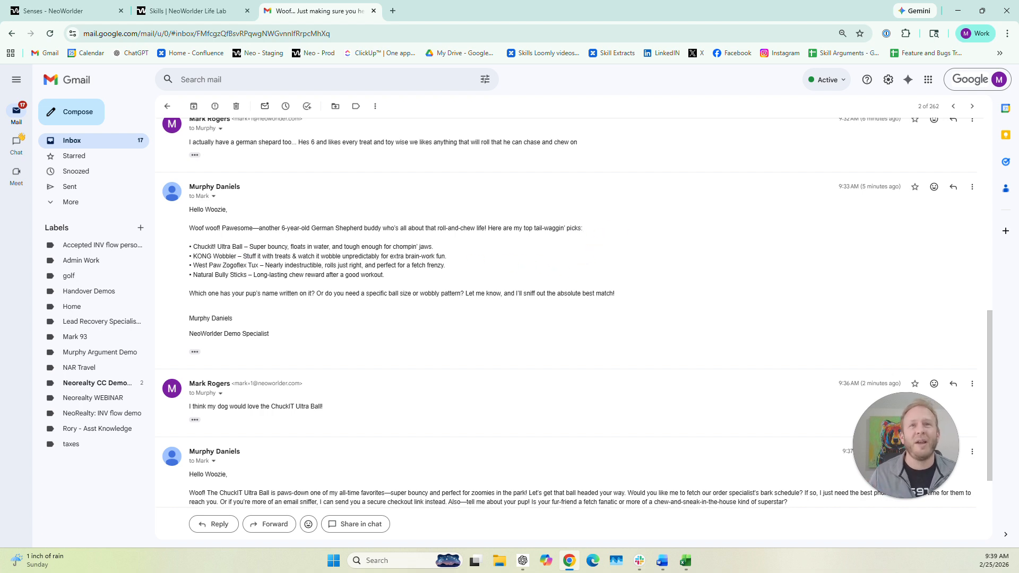
pyautogui.scroll(3, 417, 287)
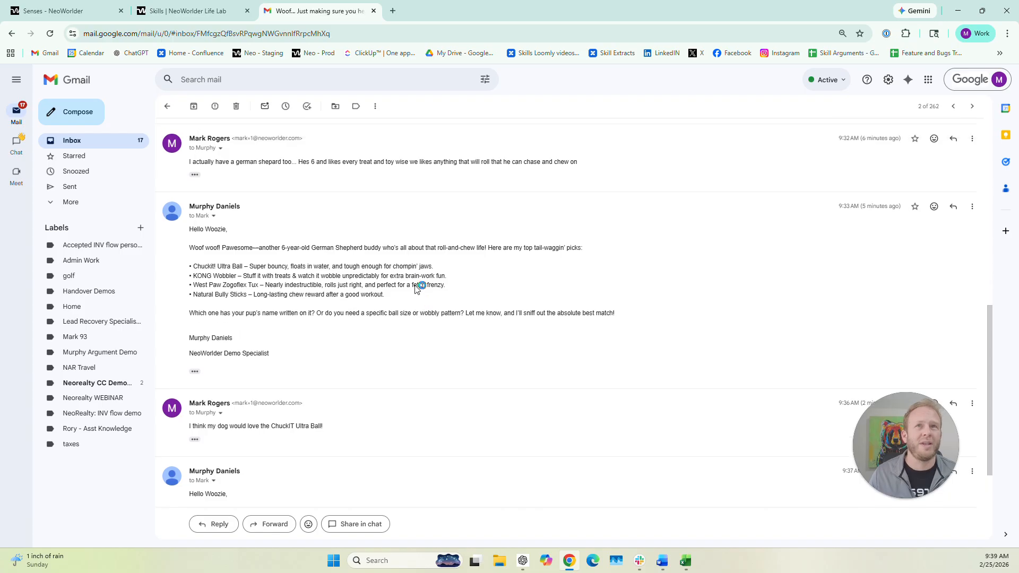
pyautogui.scroll(-4, 461, 310)
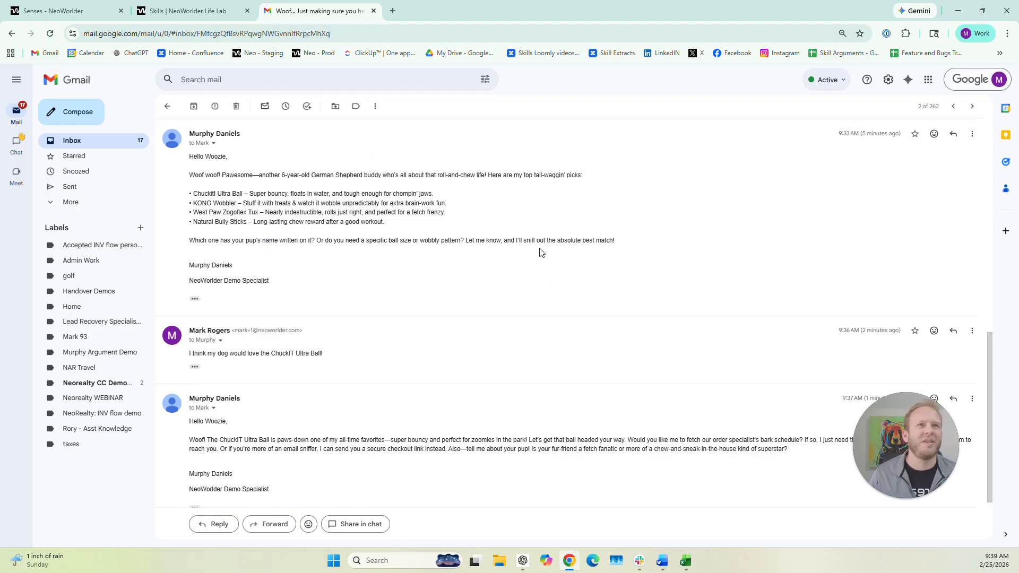
pyautogui.scroll(-2, 577, 279)
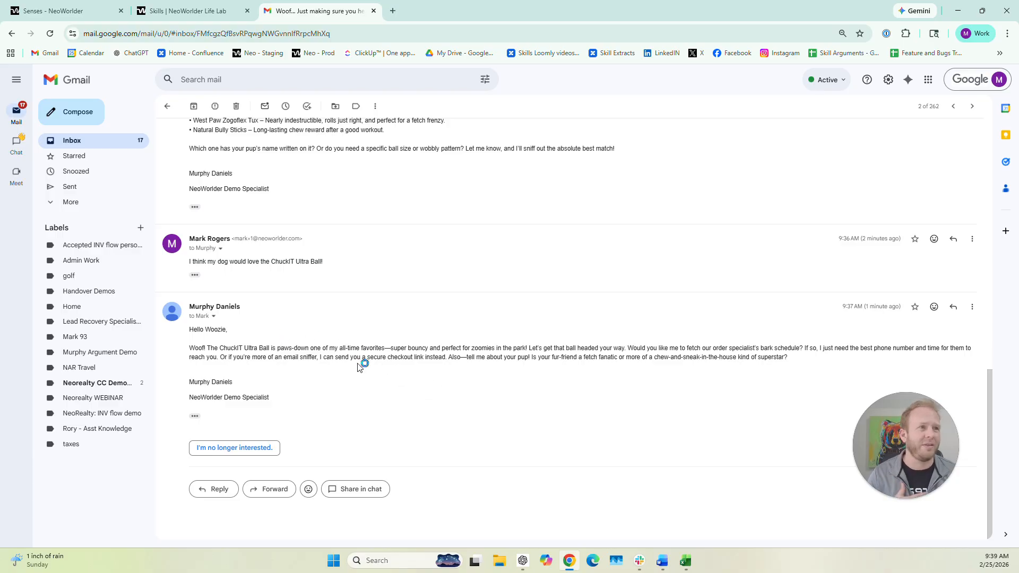
# - Return to the inbox, open the Lead Handover email for Murphy Basic Campaign Demo, and read its dossier, including the conversation summary's key points
pyautogui.click(167, 106)
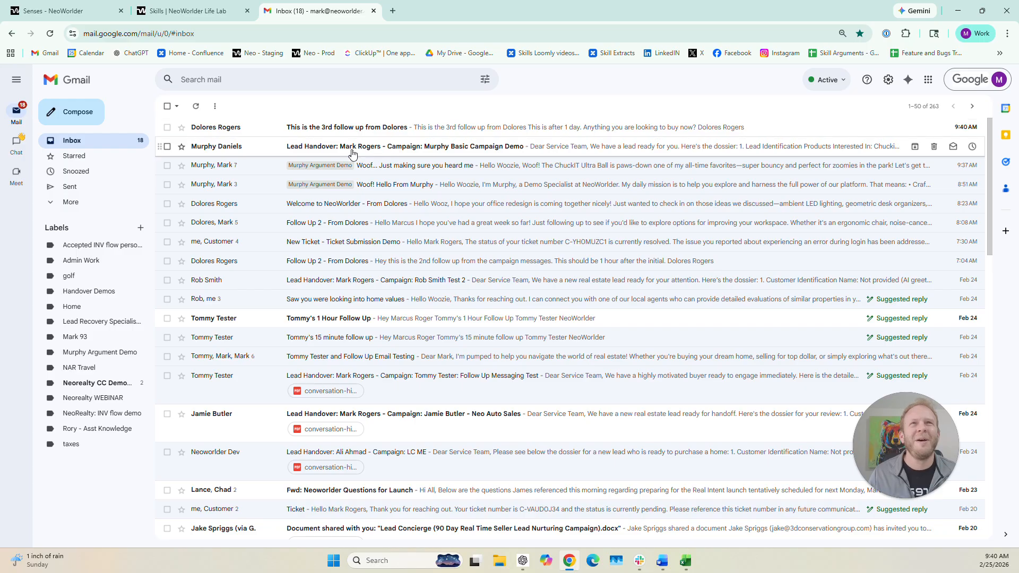
pyautogui.click(352, 149)
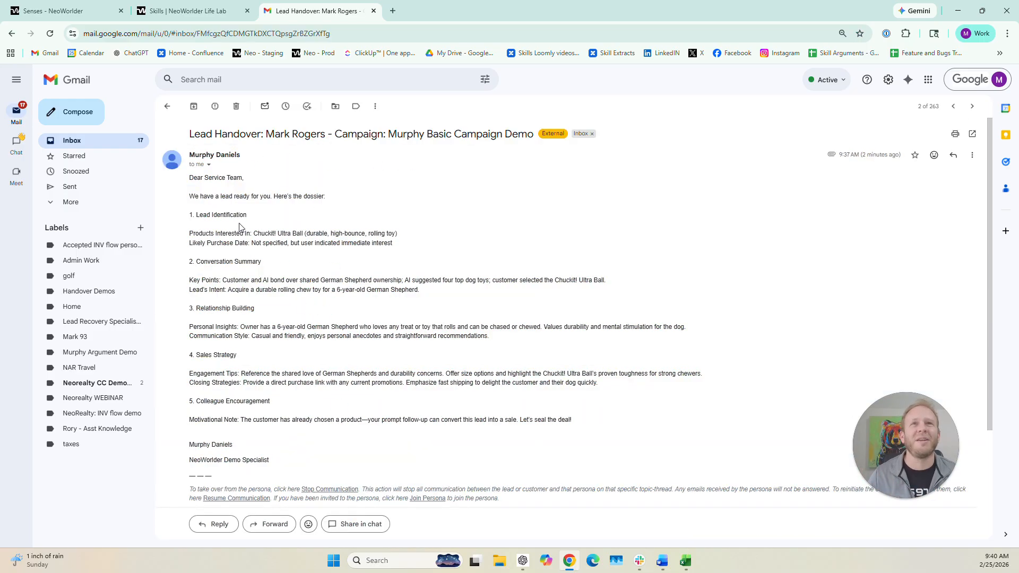
pyautogui.moveTo(284, 133); pyautogui.dragTo(497, 134)
pyautogui.scroll(-1, 309, 304)
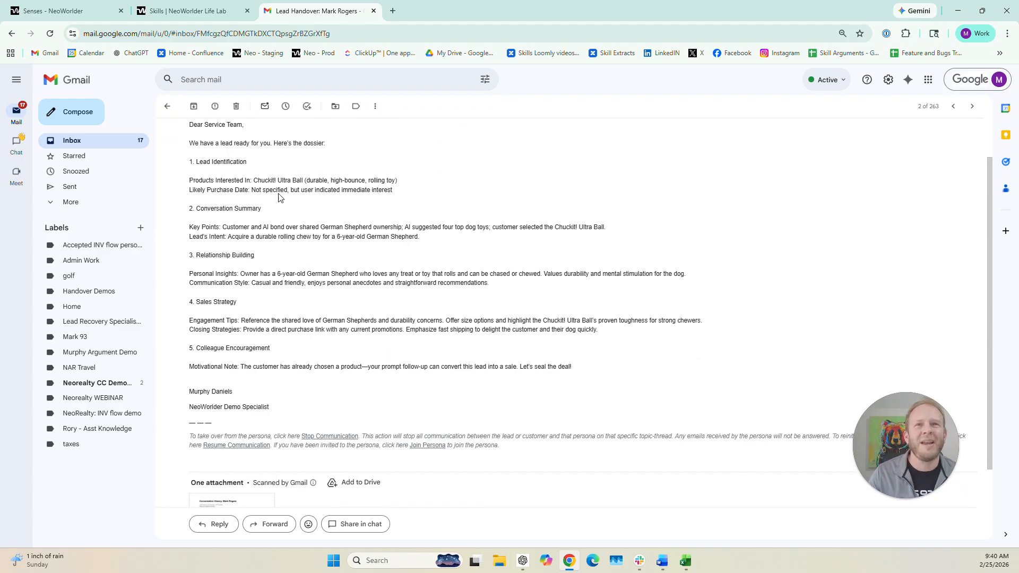
pyautogui.scroll(1, 268, 280)
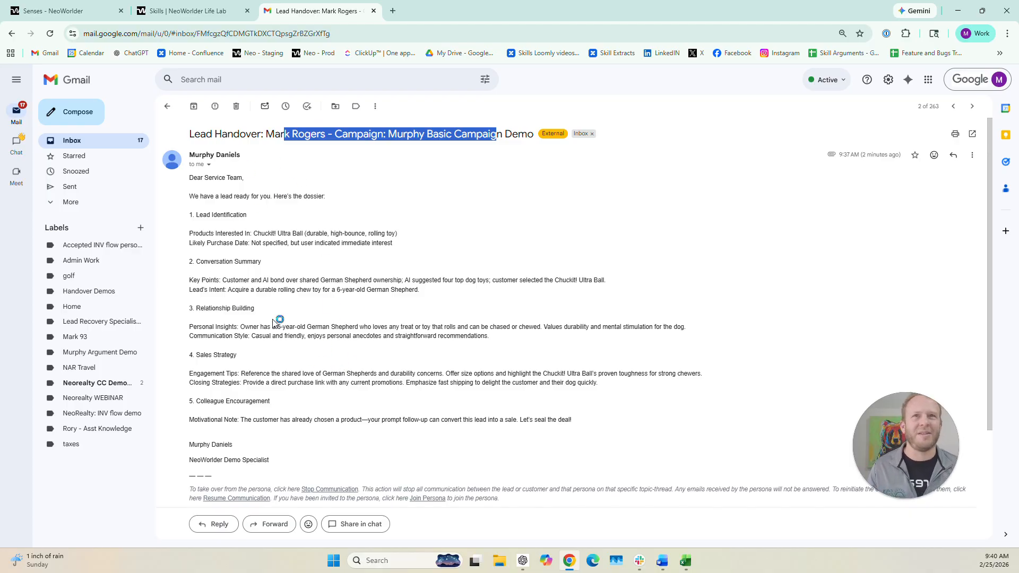
pyautogui.moveTo(234, 280); pyautogui.dragTo(606, 280)
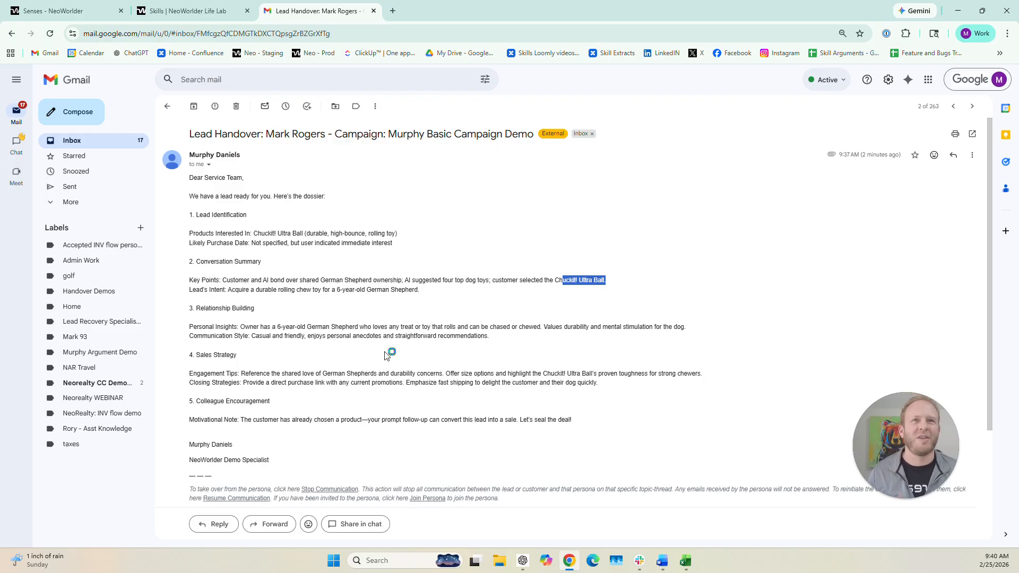
pyautogui.click(356, 371)
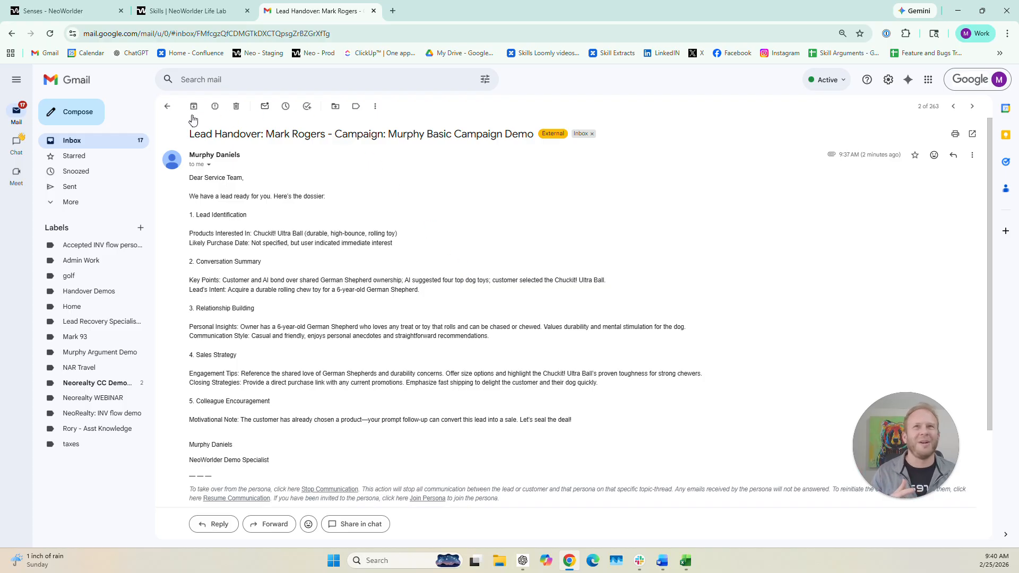
pyautogui.click(90, 11)
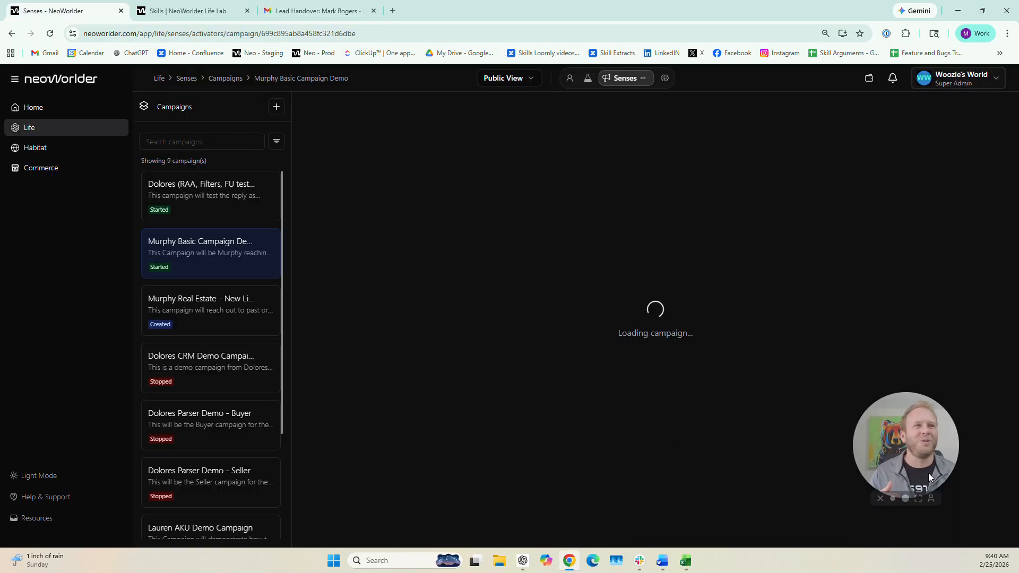
pyautogui.click(917, 498)
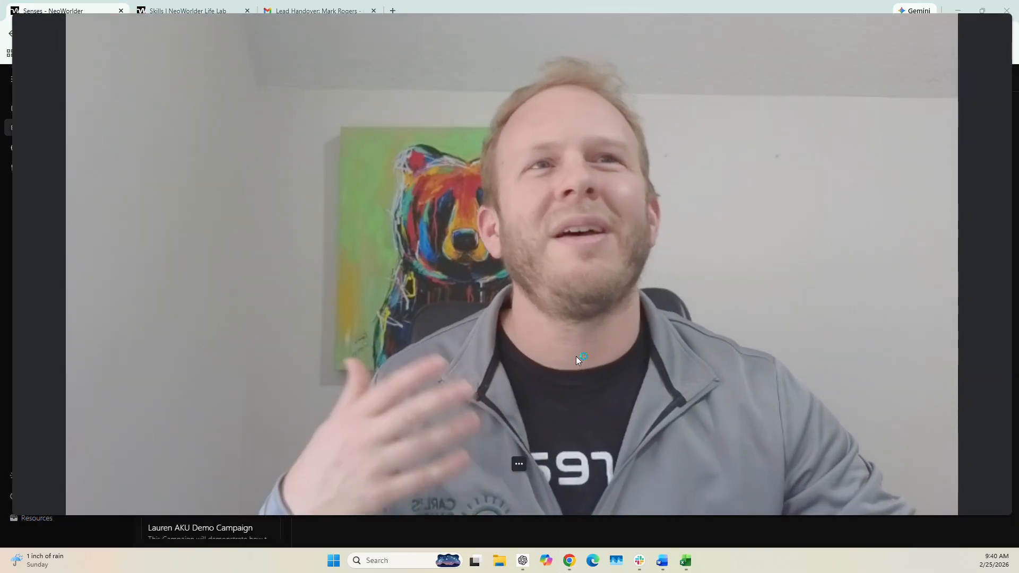